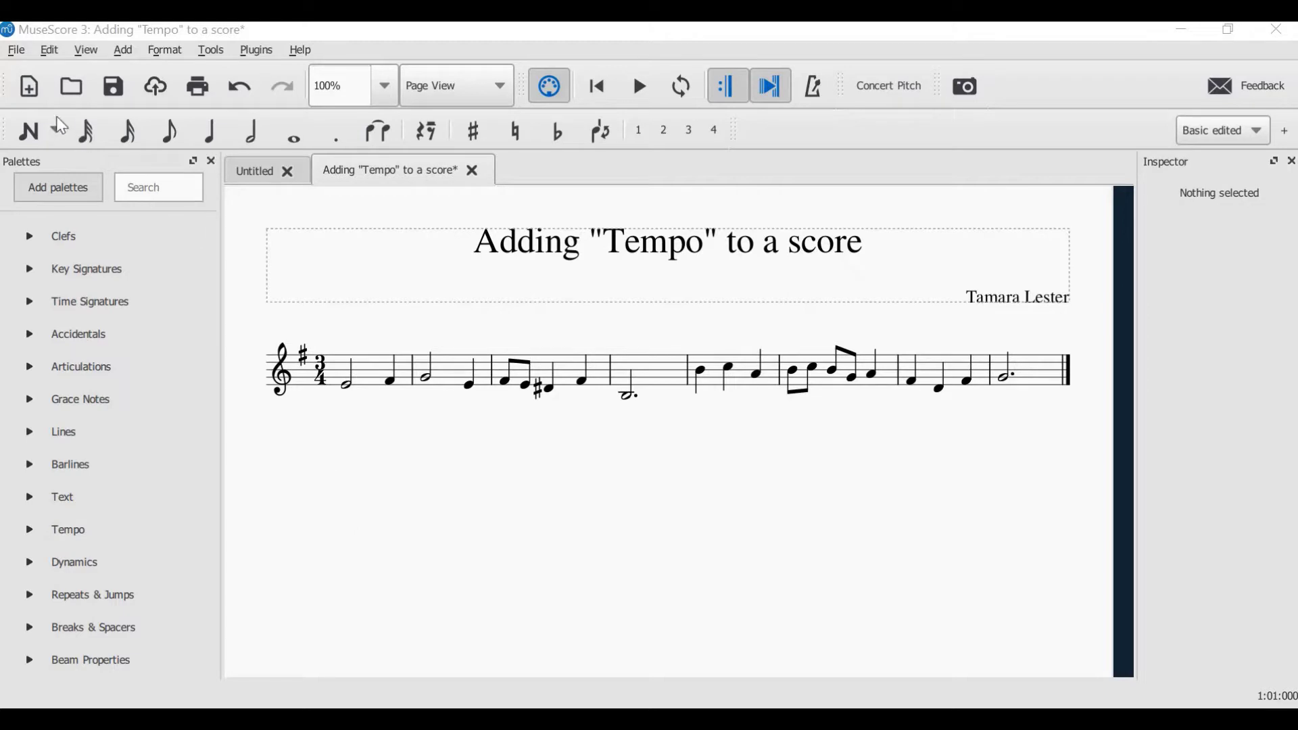
With no note selected, choose Add > Text > Tempo Marking, triggering the 'No note or rest selected' warning.
click(129, 51)
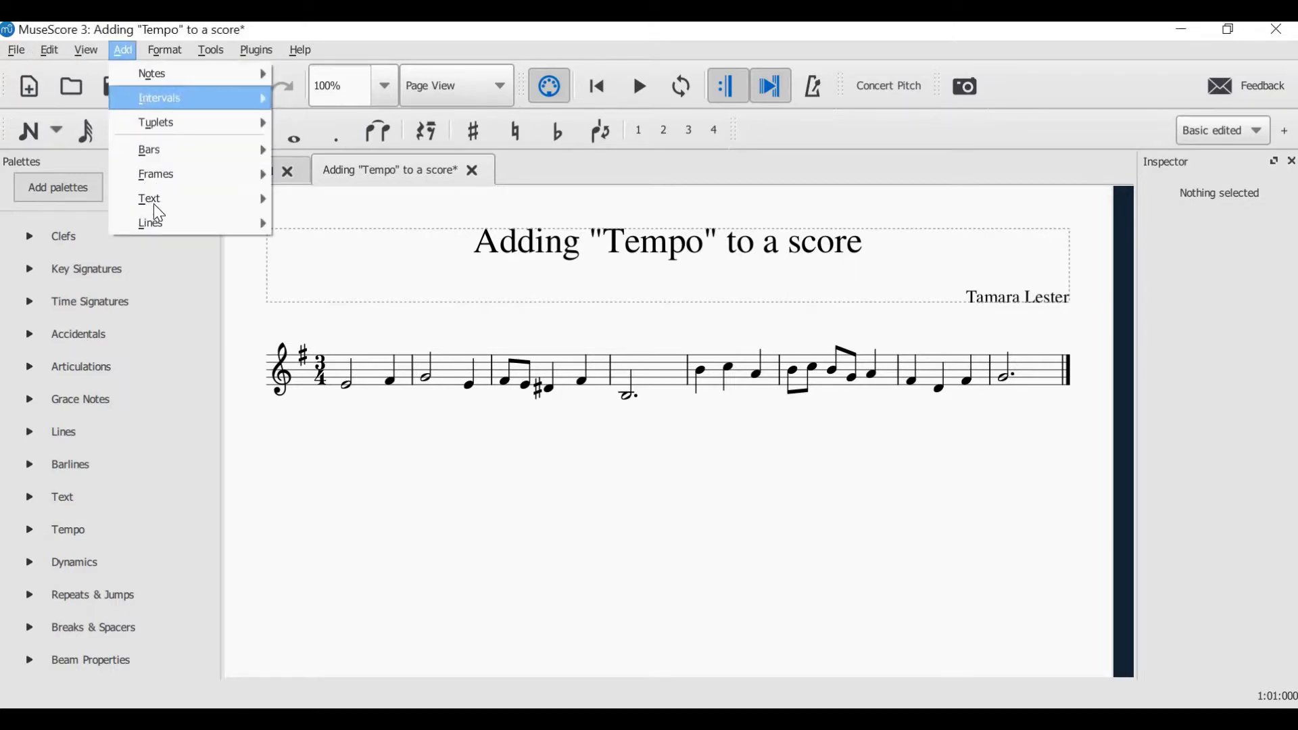
mouse_move(154, 205)
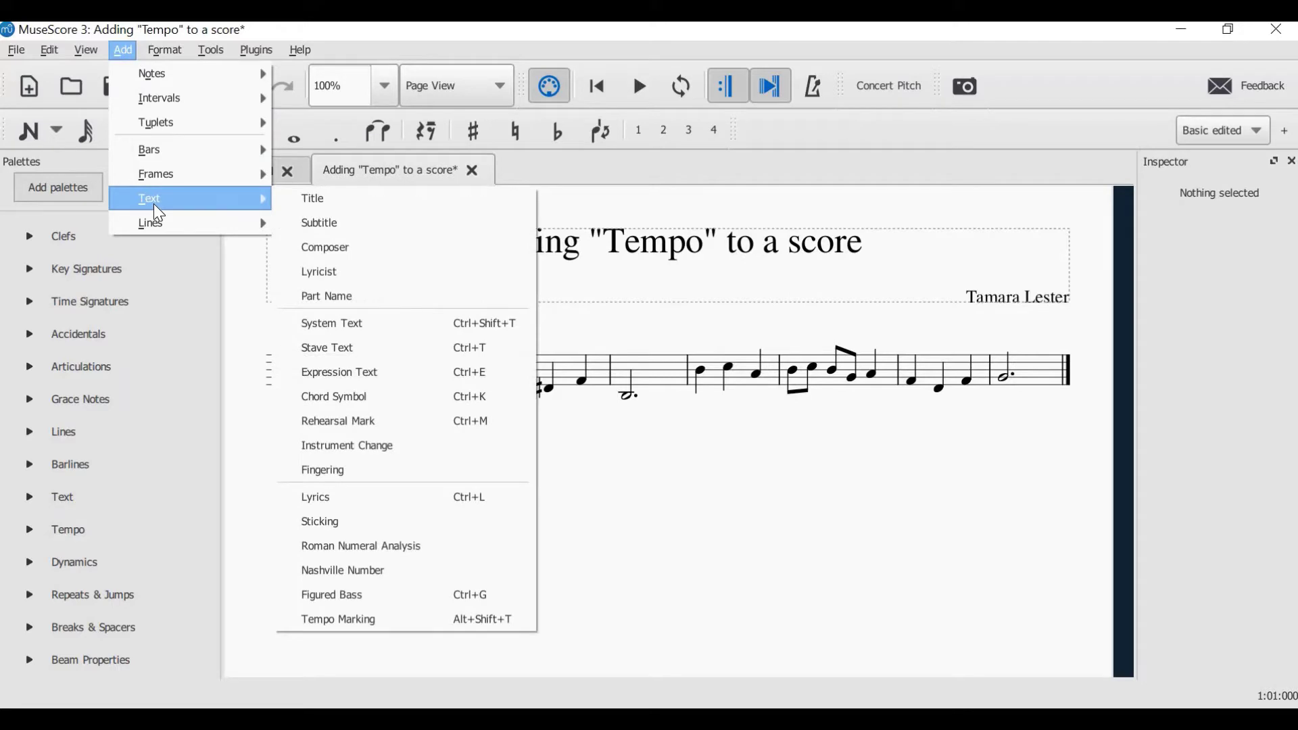
click(392, 630)
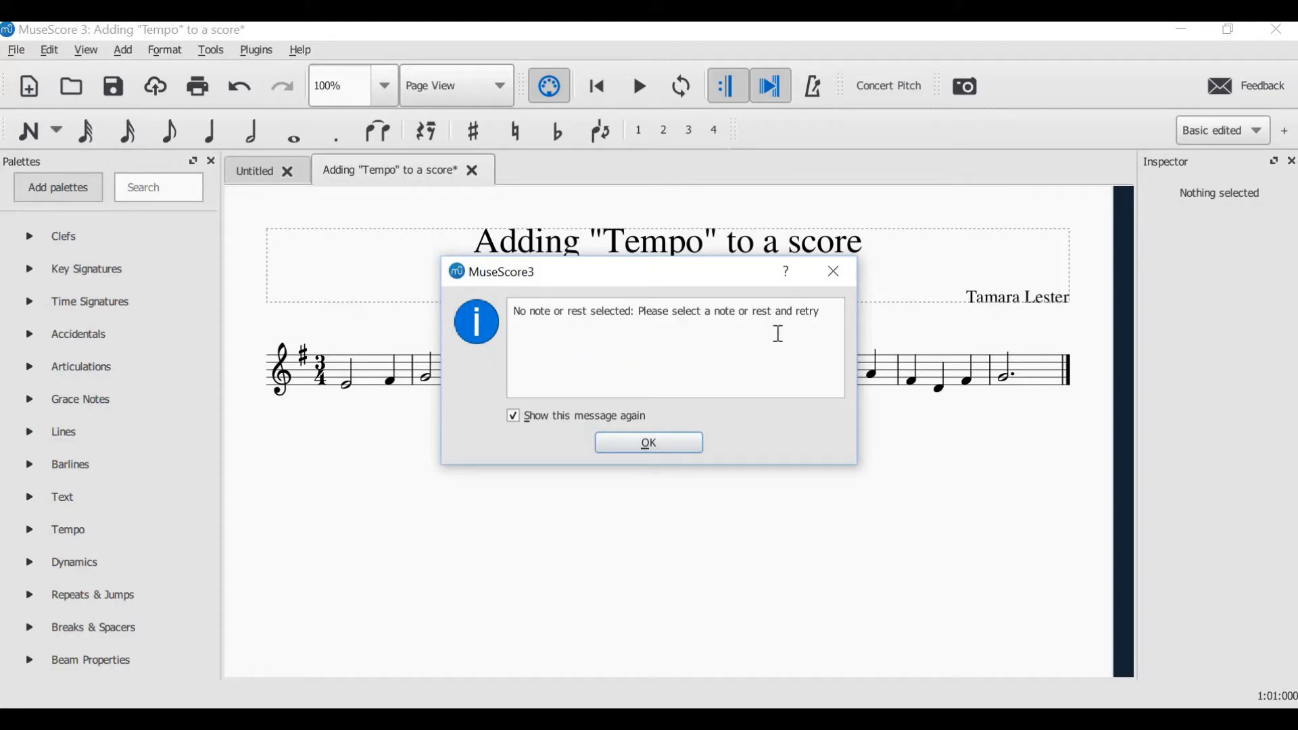
Dismiss the warning, then add a ♩ = 80 tempo marking on bar 1's first note and type Andante.
click(653, 444)
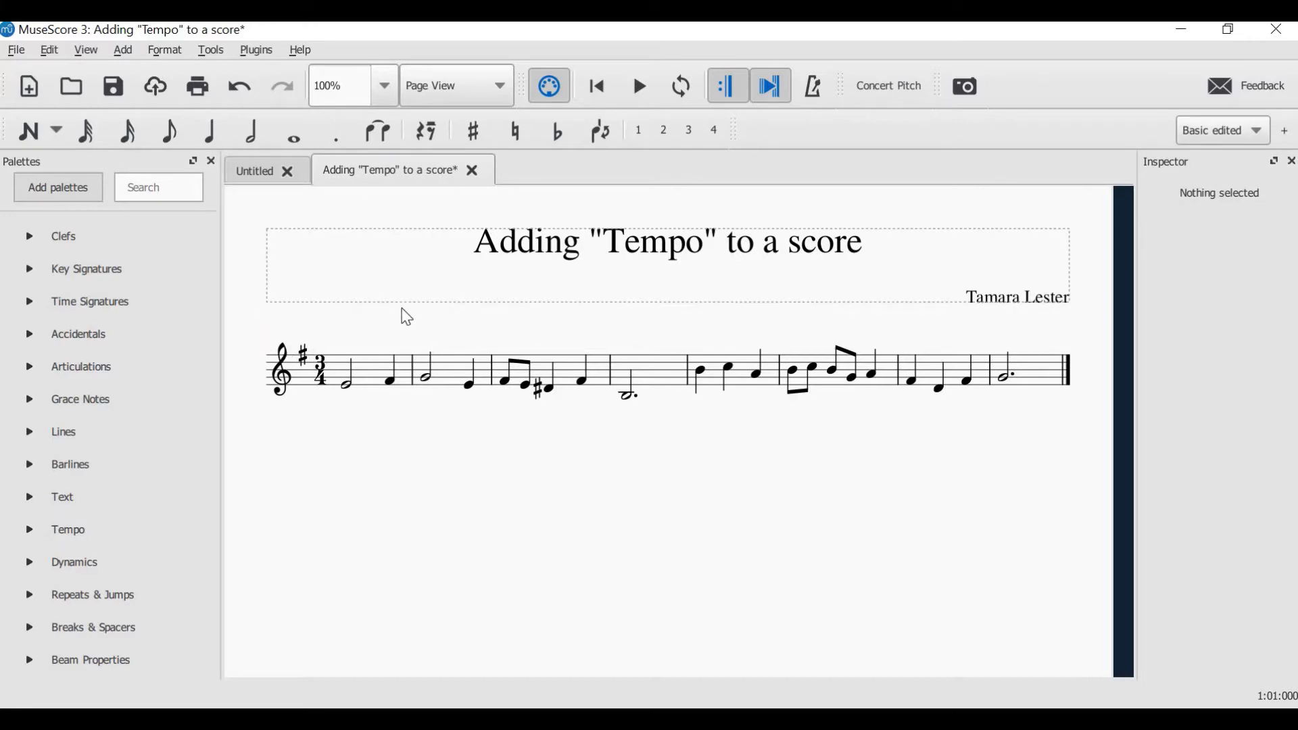
click(348, 388)
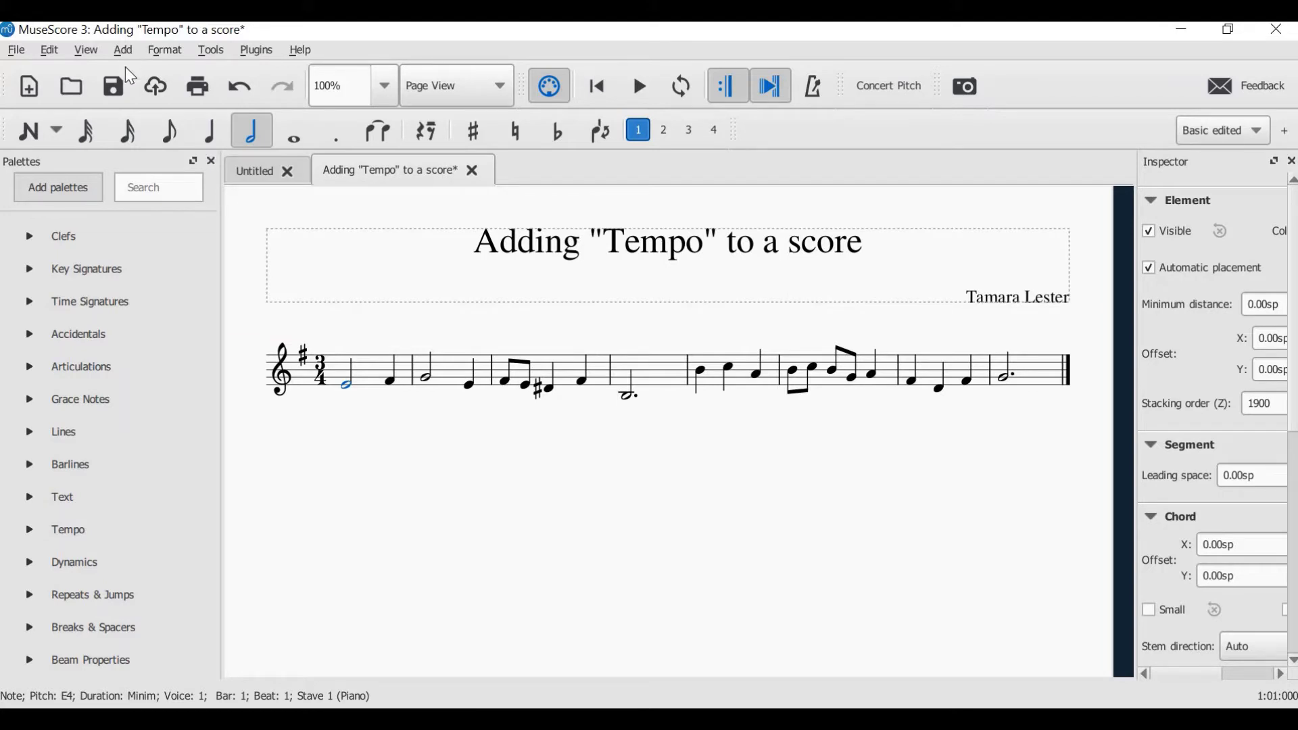
click(124, 50)
mouse_move(201, 207)
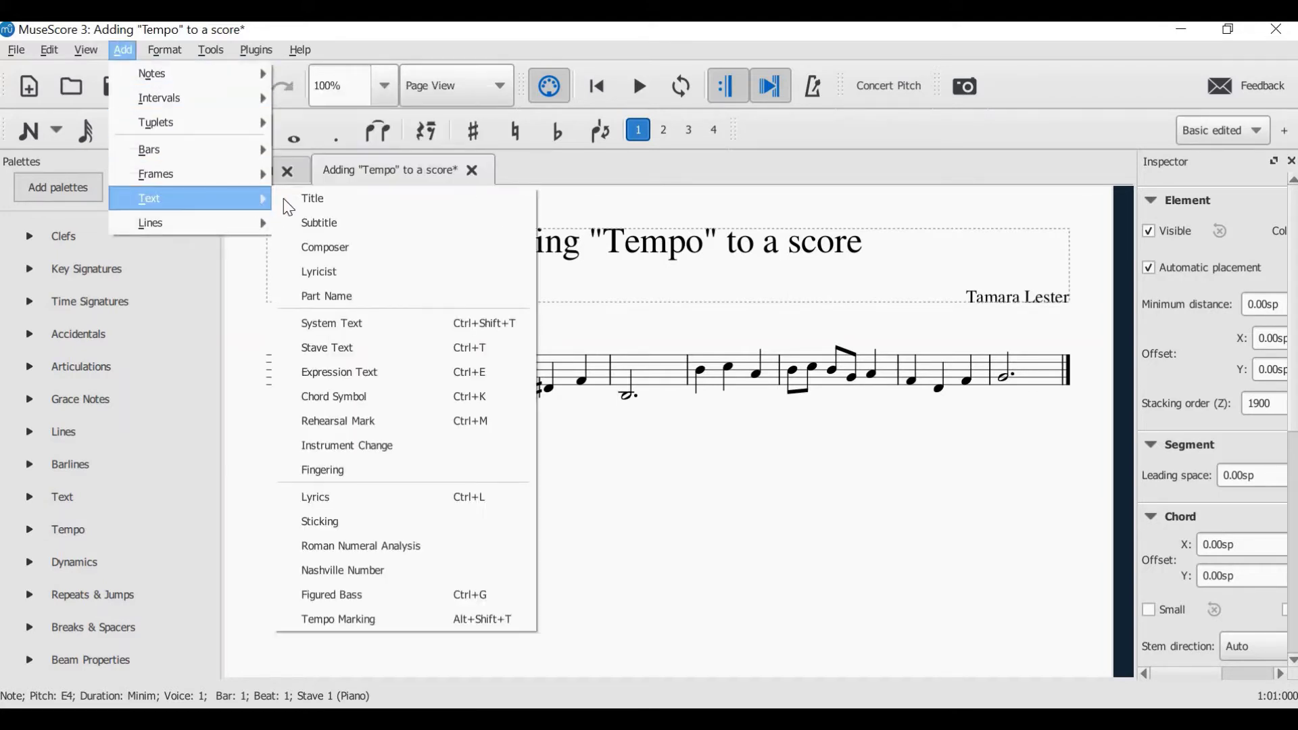
click(362, 621)
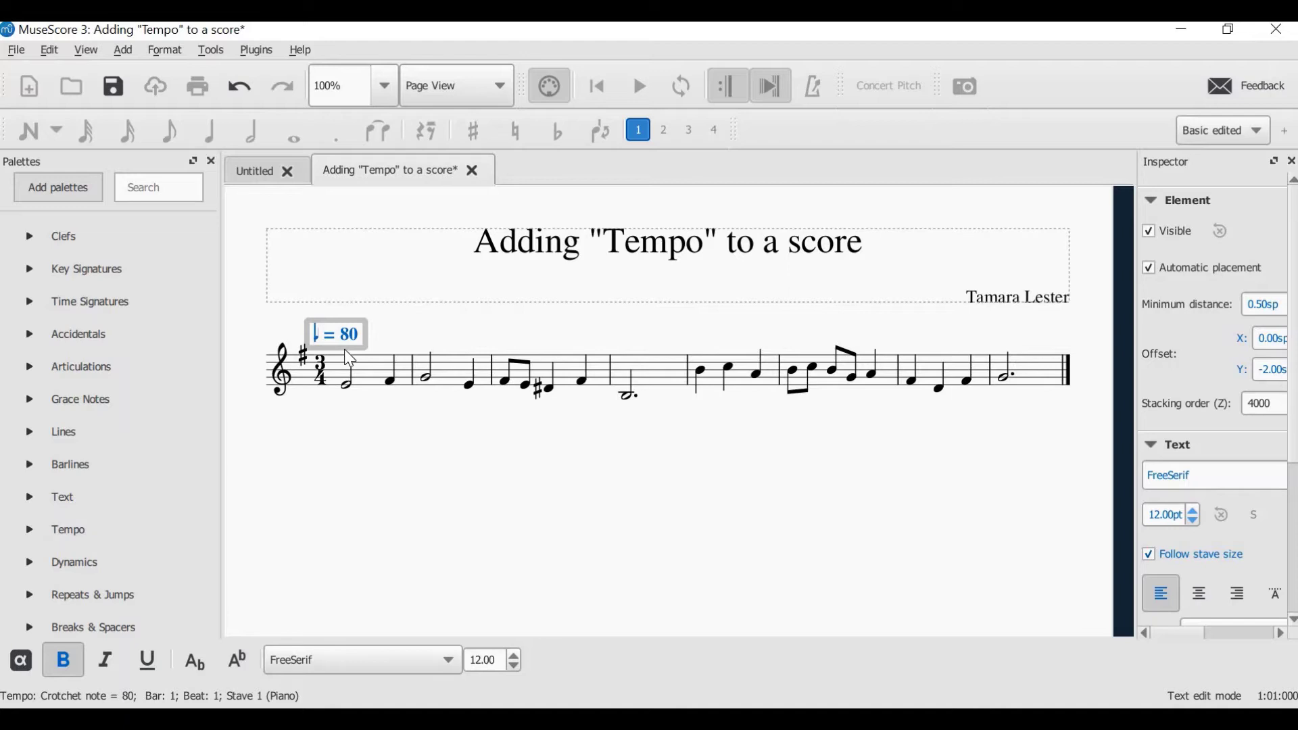
text(Andant)
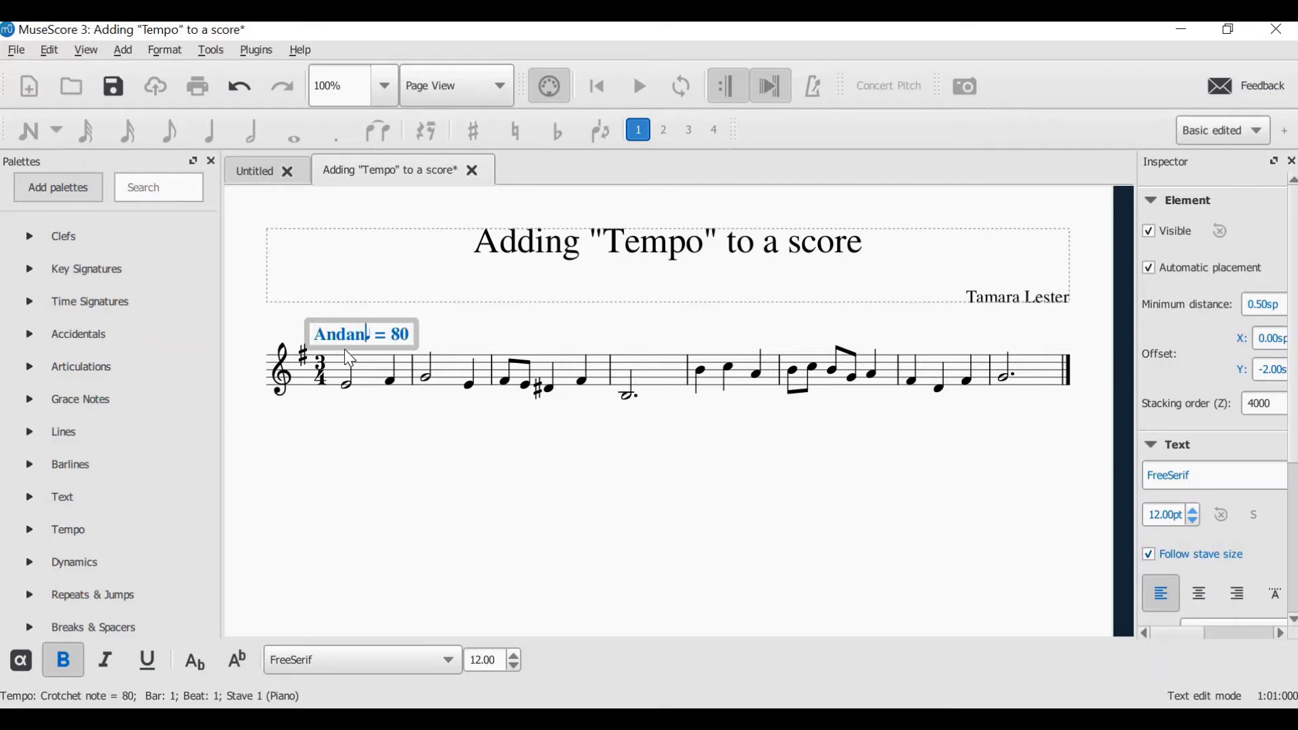
text(e)
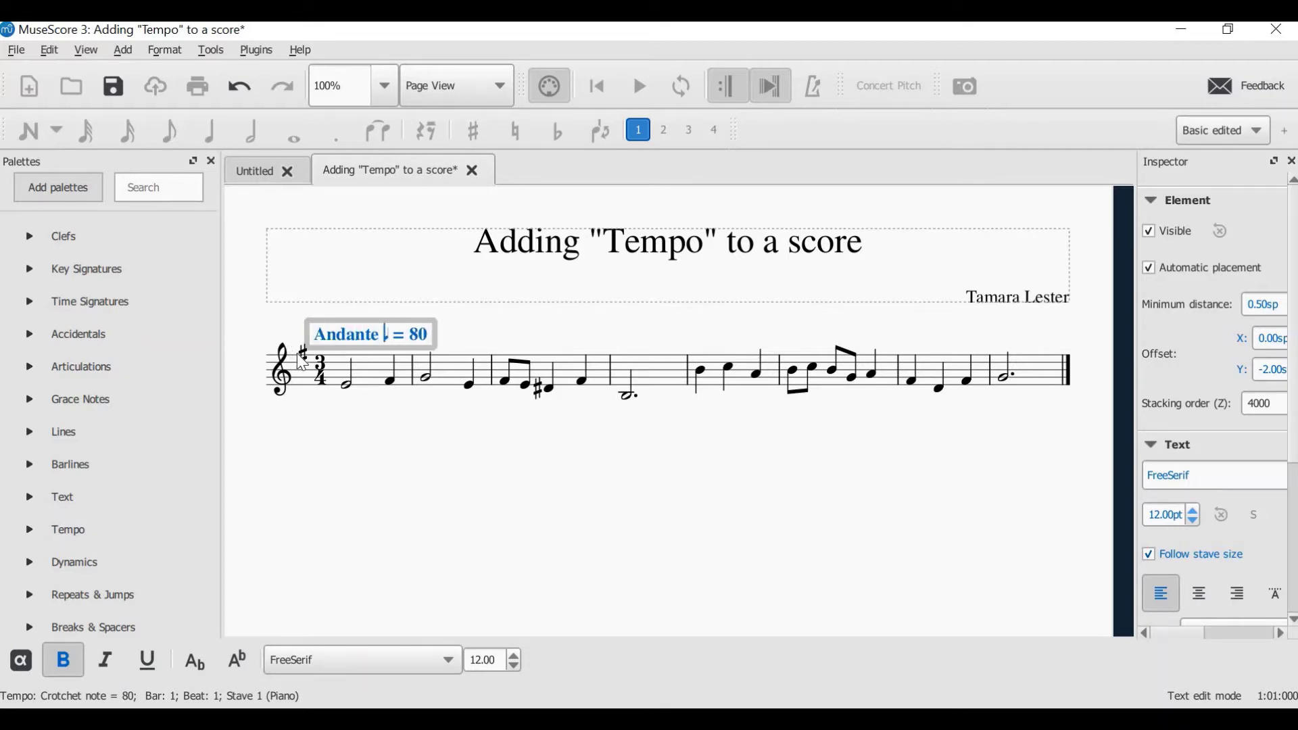
Finish the Andante text, nudge the marking up and left, and play the score back.
key(Escape)
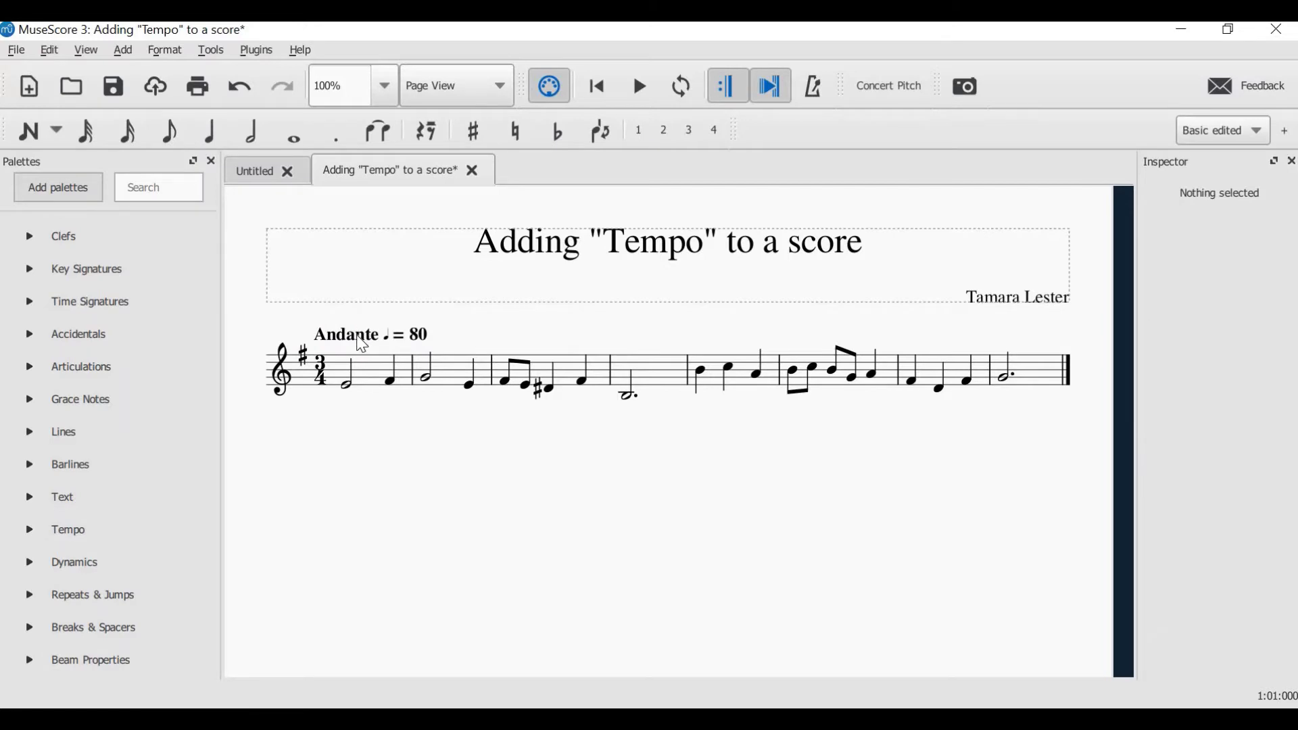
click(339, 322)
mouse_move(338, 322)
mouse_down()
mouse_move(316, 334)
mouse_move(326, 329)
mouse_up()
click(405, 451)
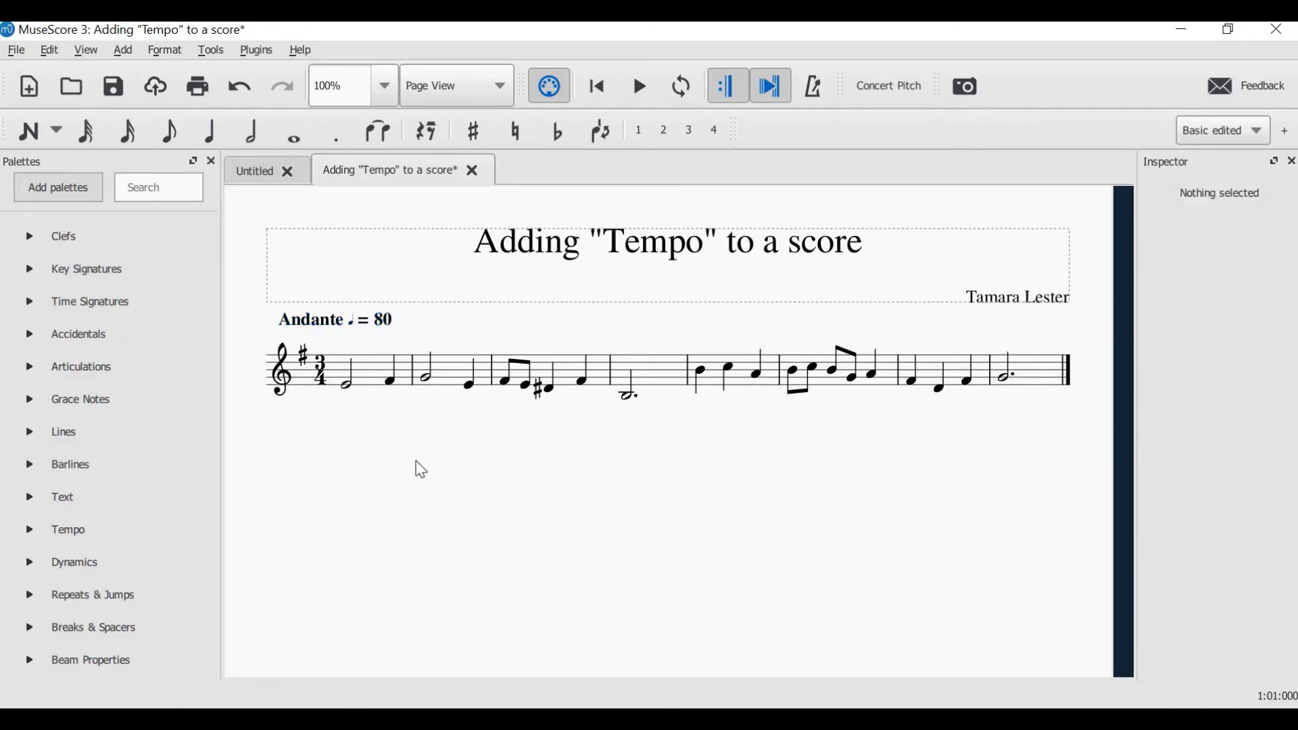
click(640, 87)
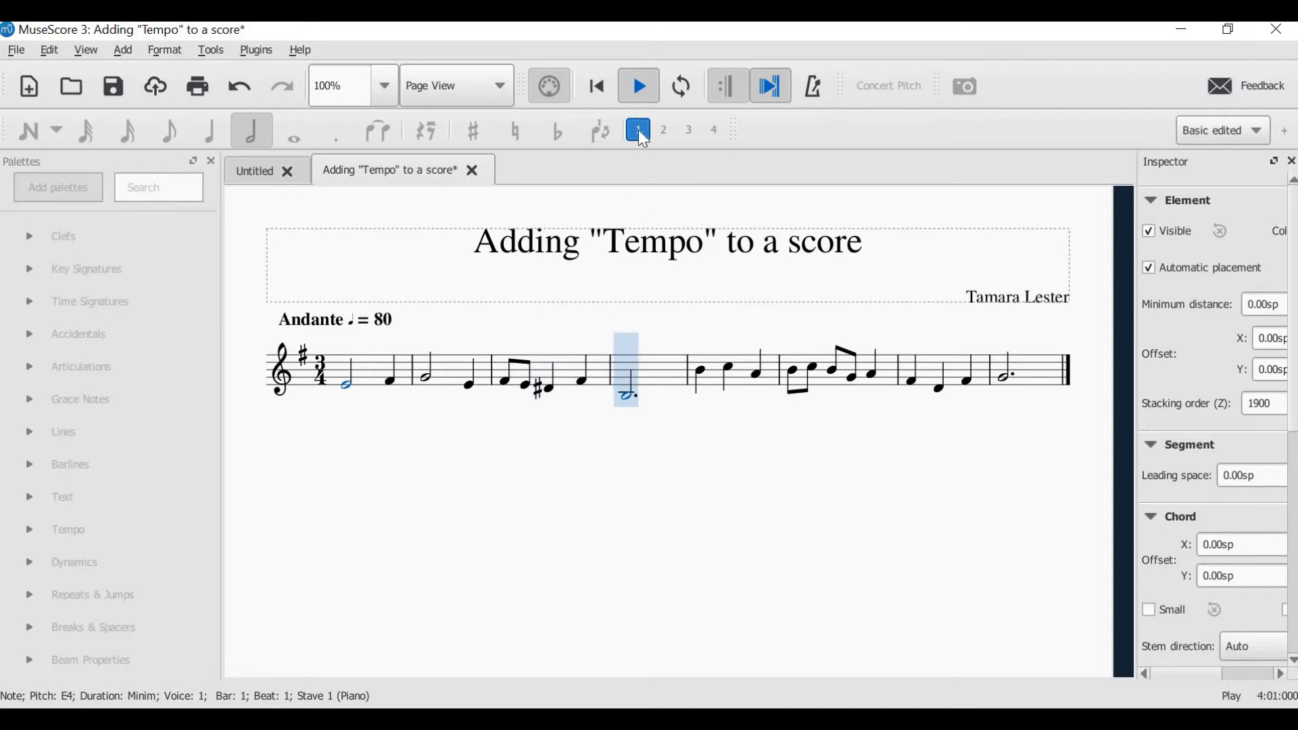
click(635, 88)
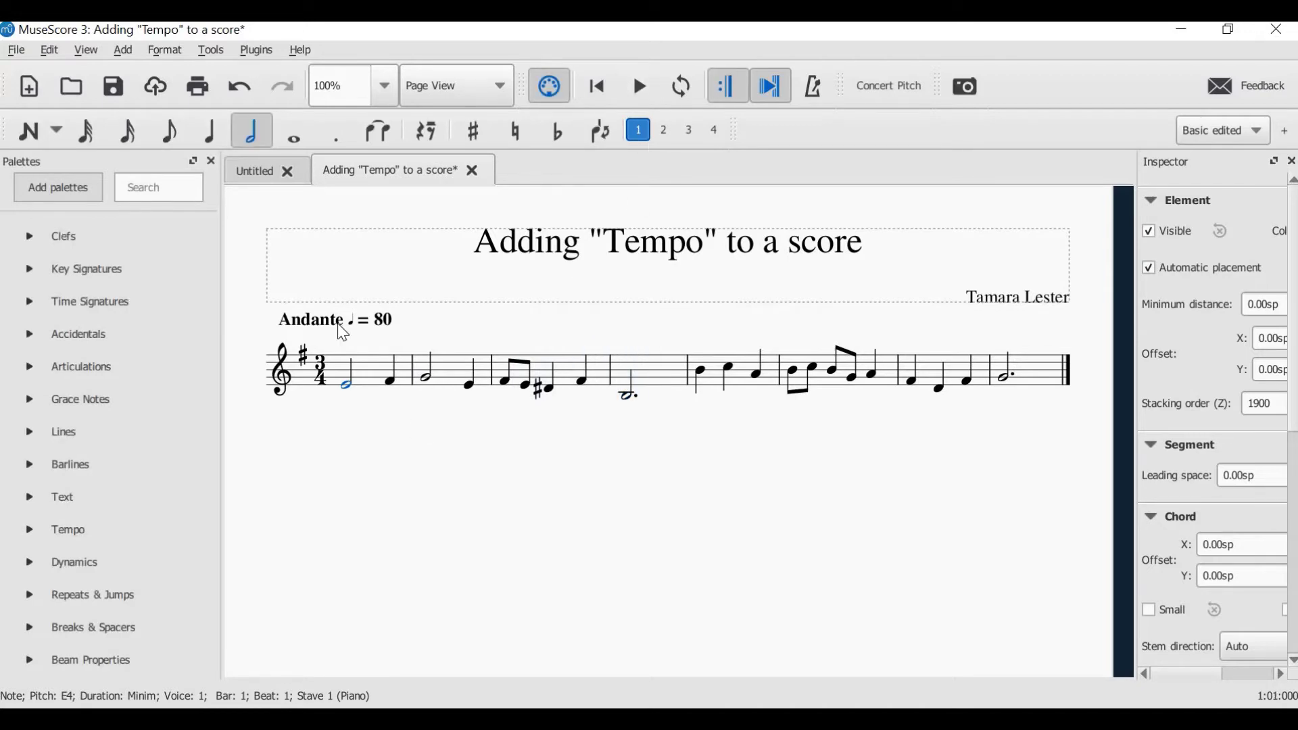
Select the 'Andante ♩ = 80' marking and delete it.
click(341, 329)
key(Delete)
key(Escape)
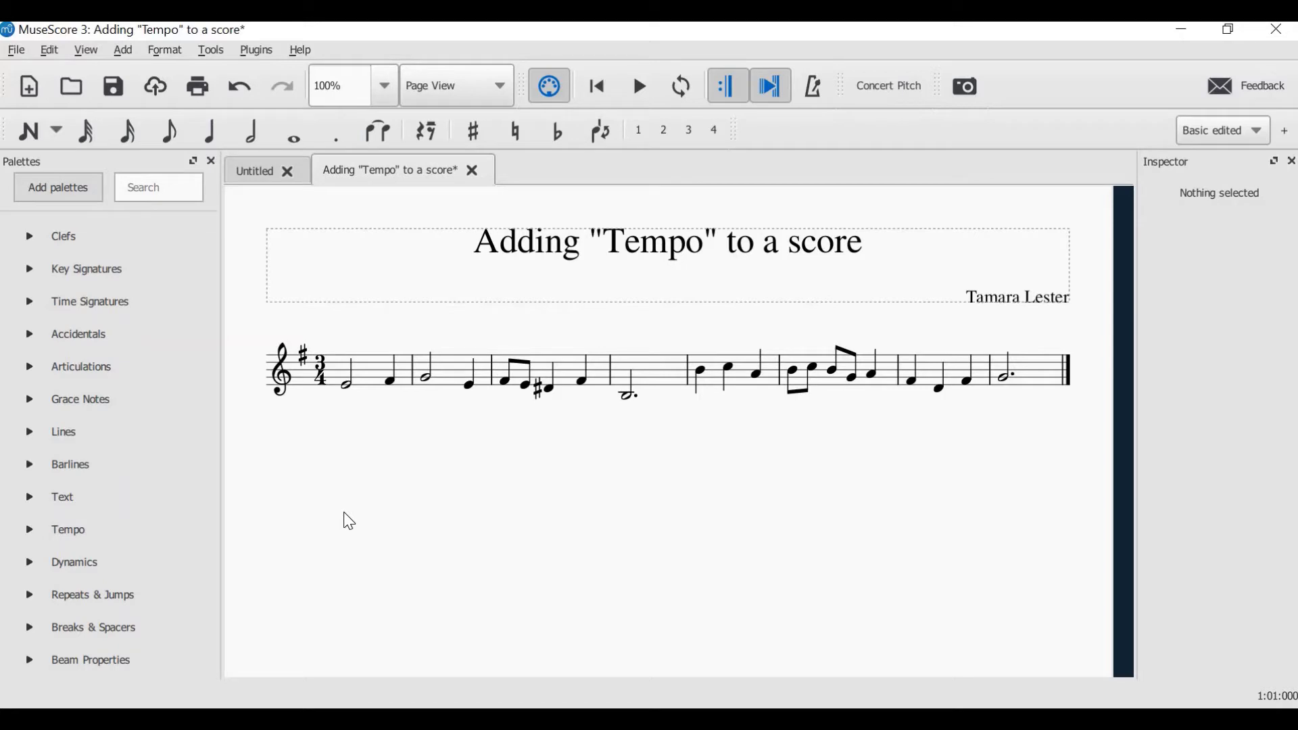
key(alt+t)
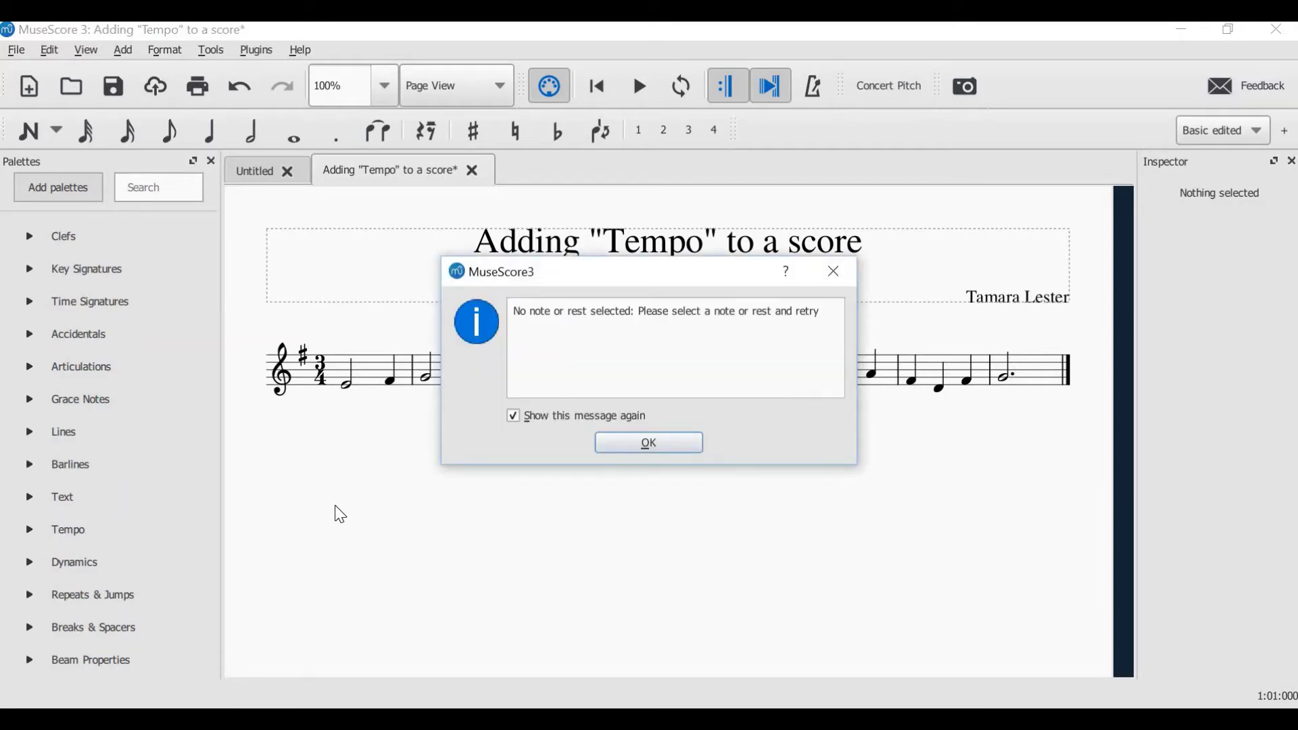
click(659, 445)
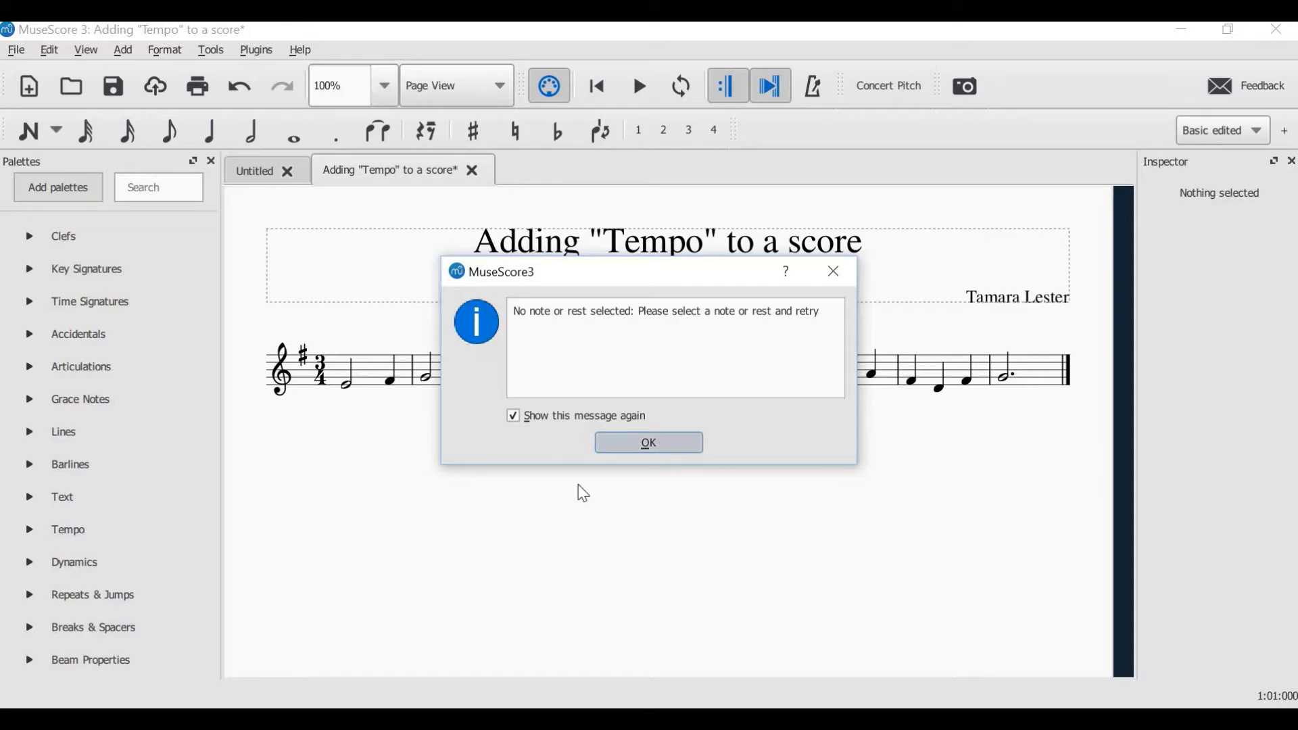
click(348, 388)
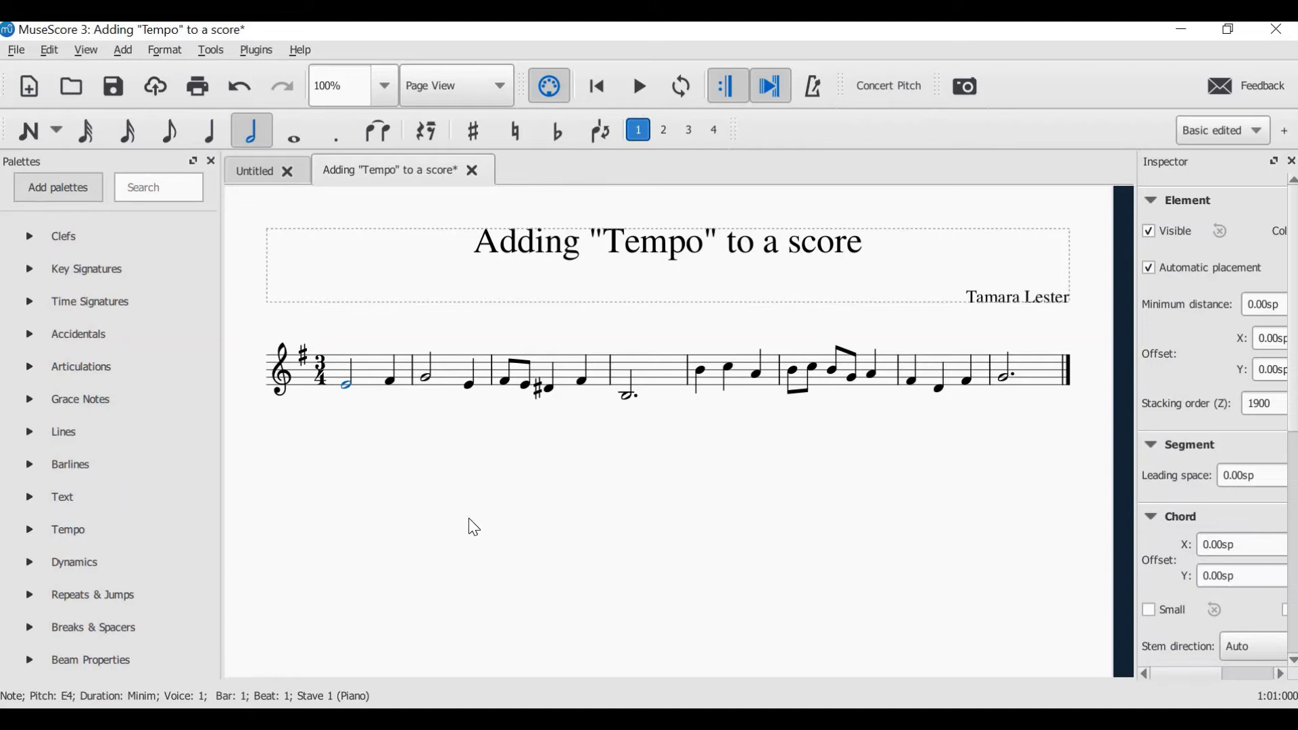
key(alt+t)
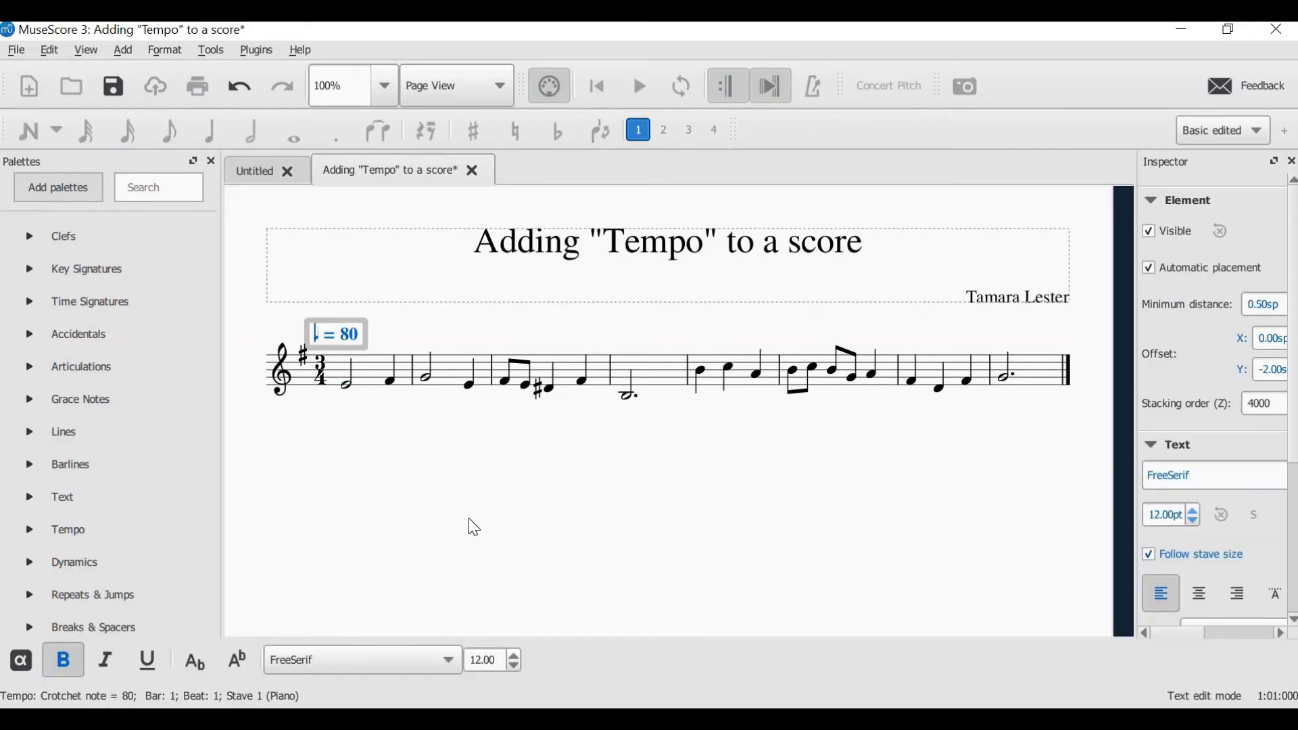
text(Moderato)
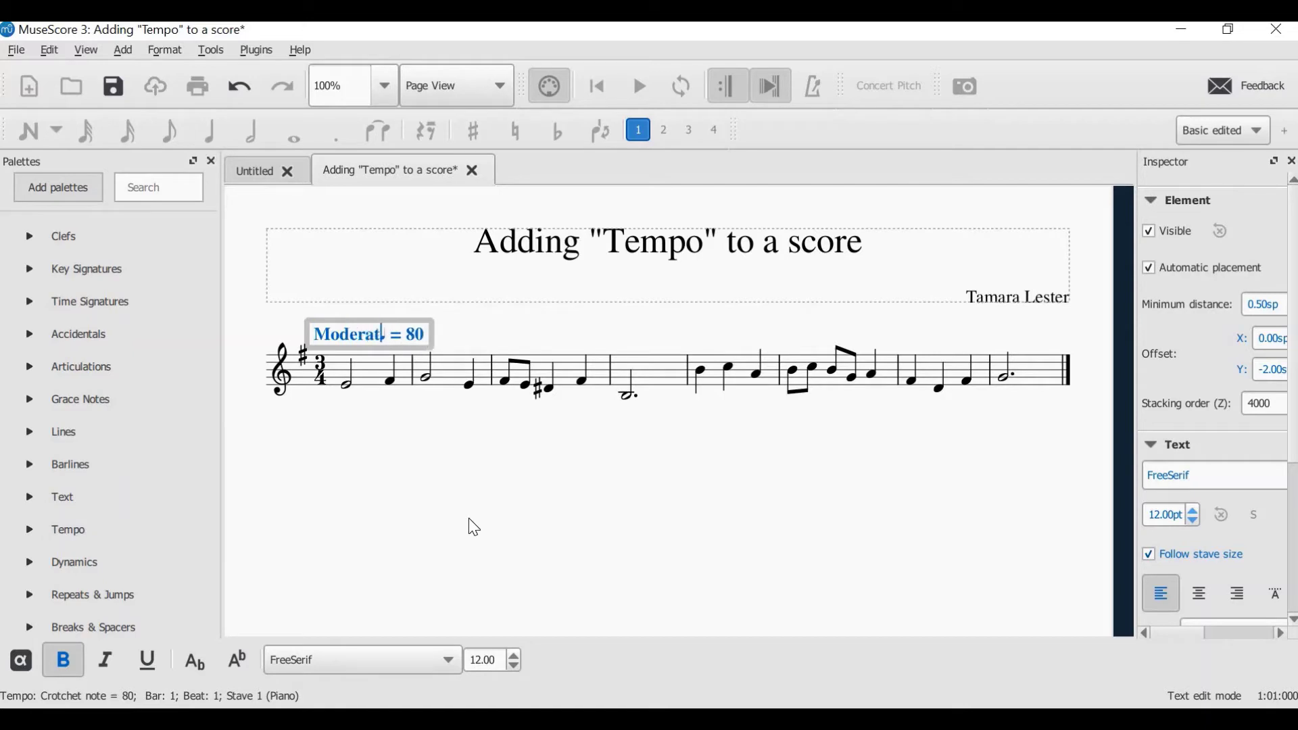
key(Escape)
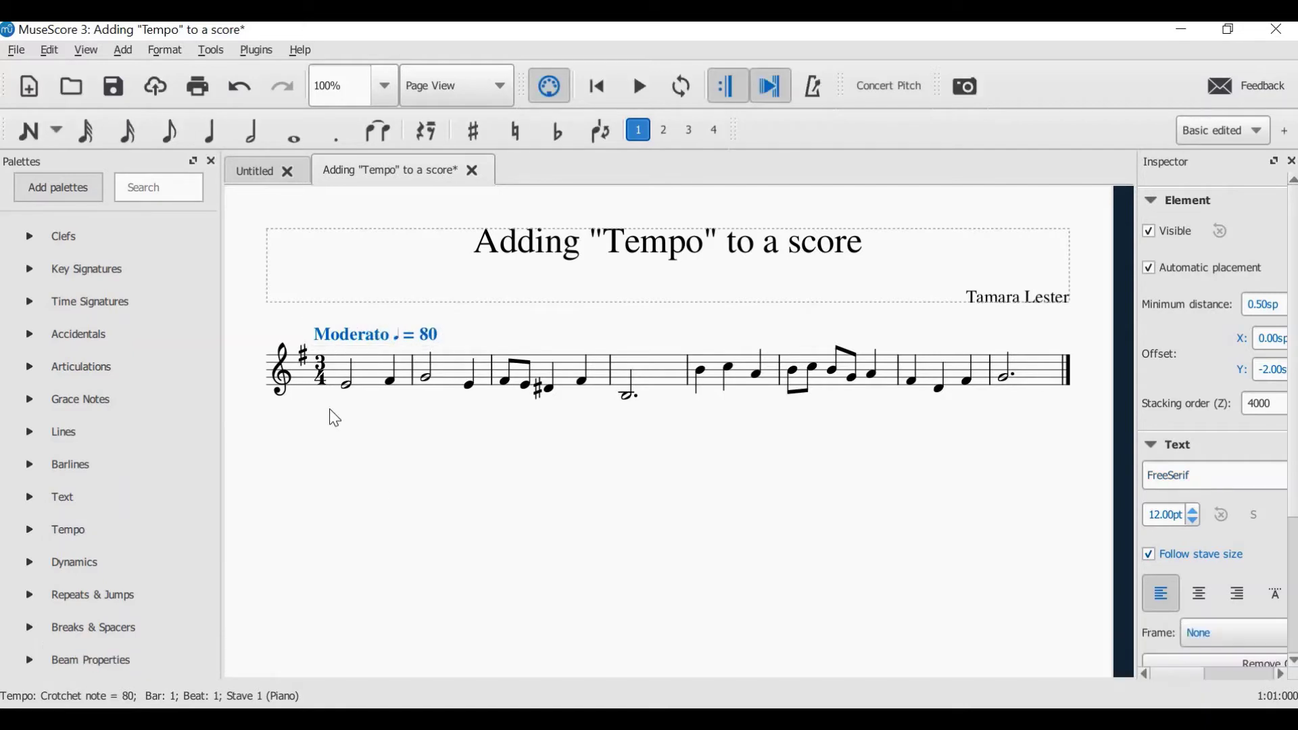
key(Escape)
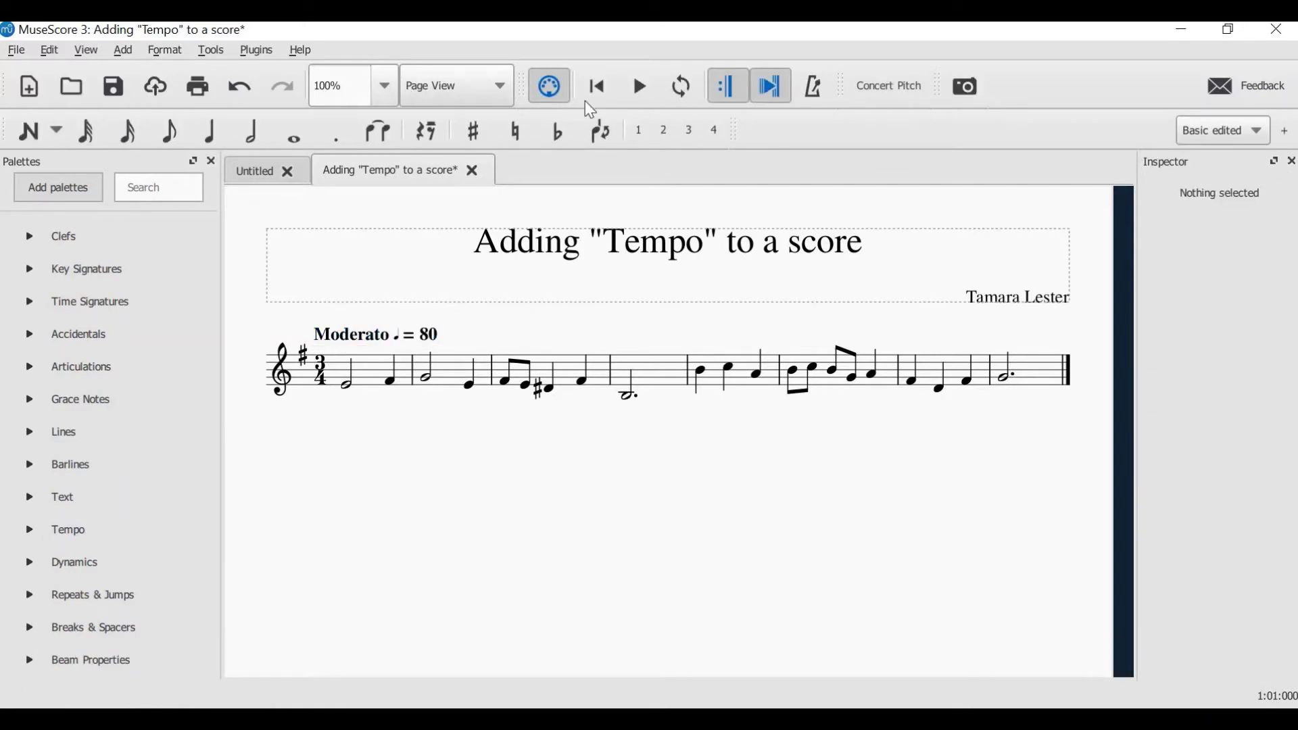
click(639, 87)
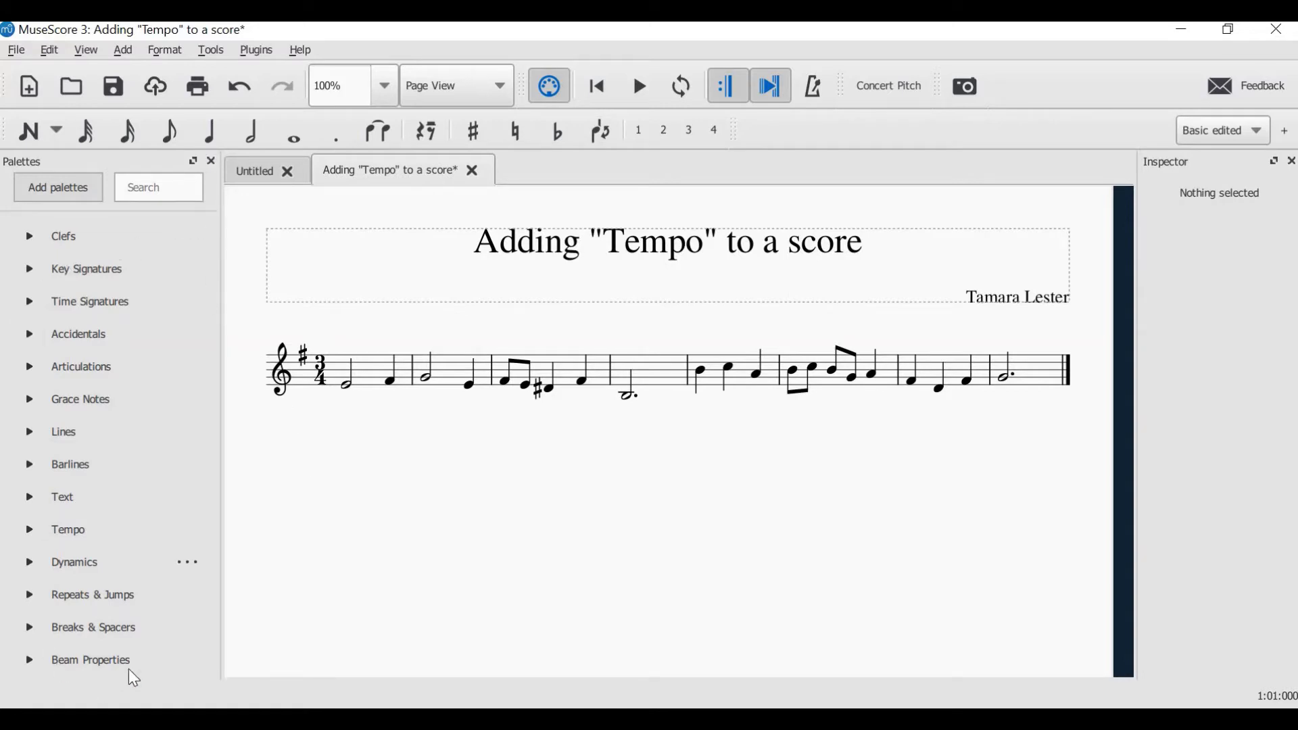
Open the Tempo palette and expand its More list of named tempo terms.
click(35, 530)
scroll(152, 496, down, 2)
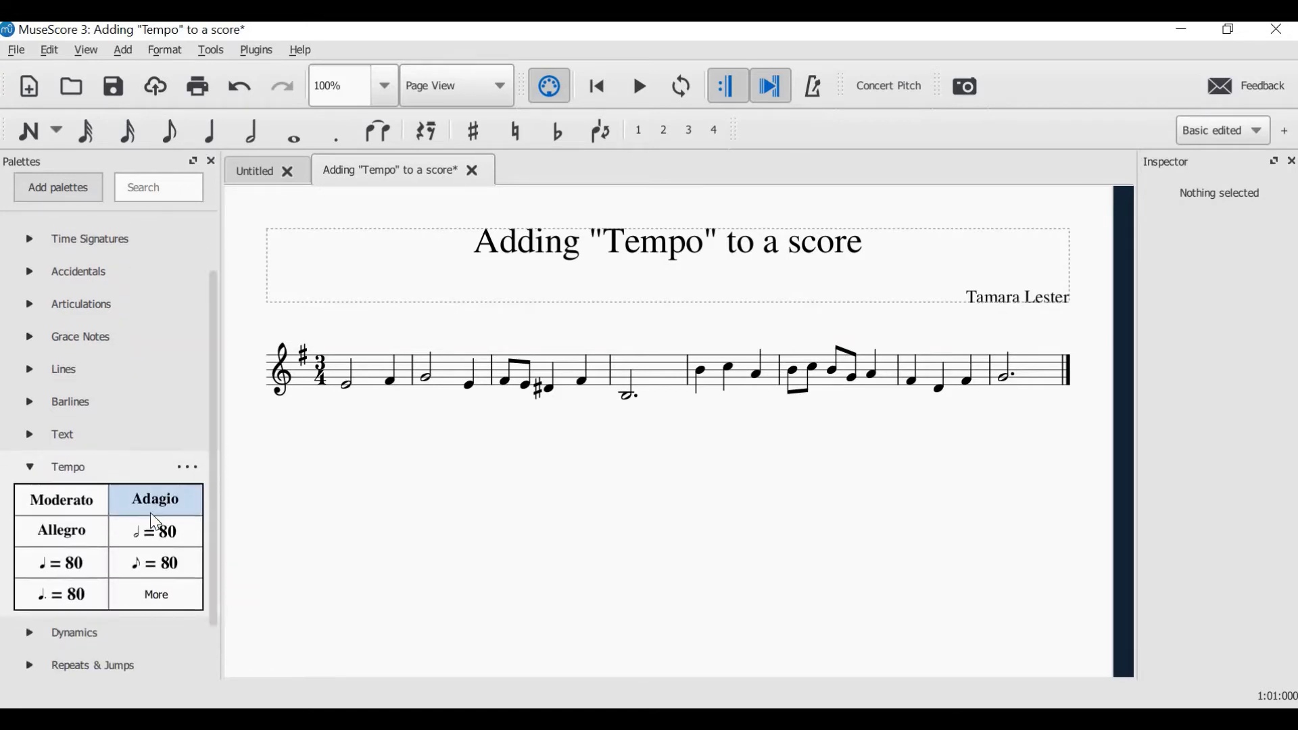
scroll(152, 514, down, 2)
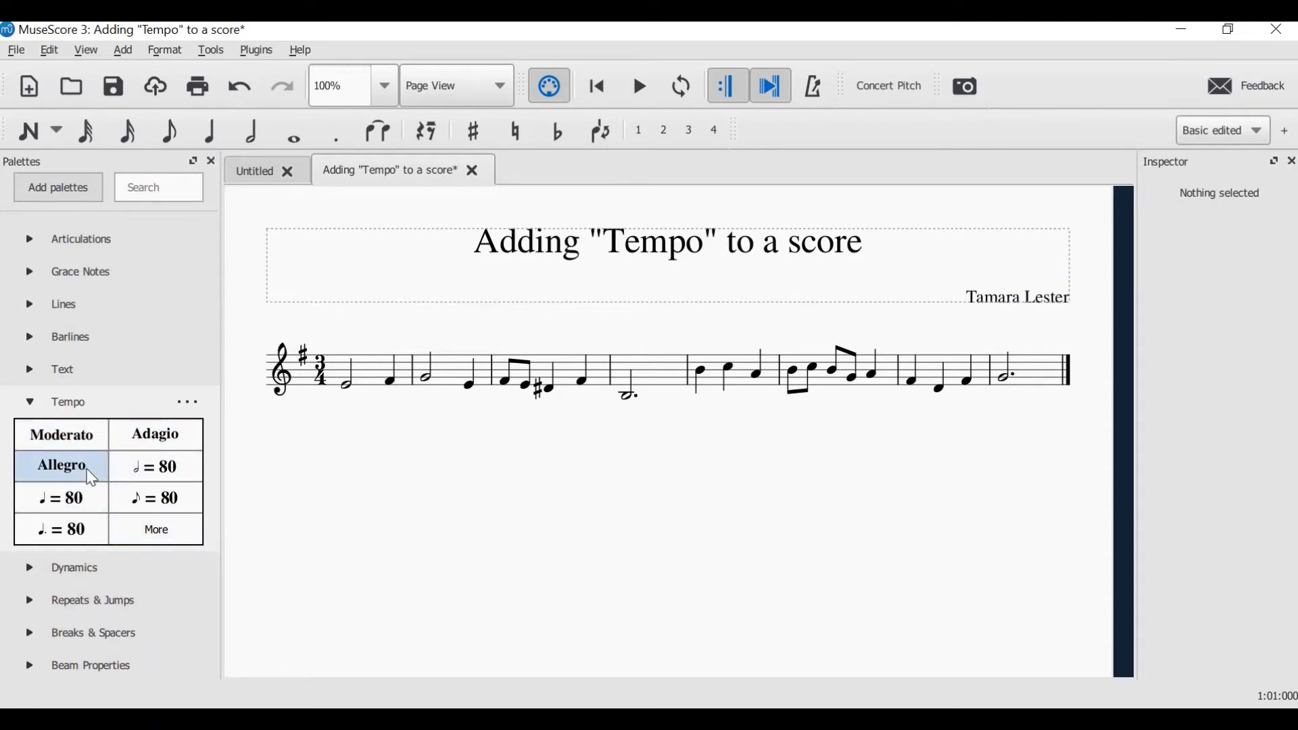
click(148, 534)
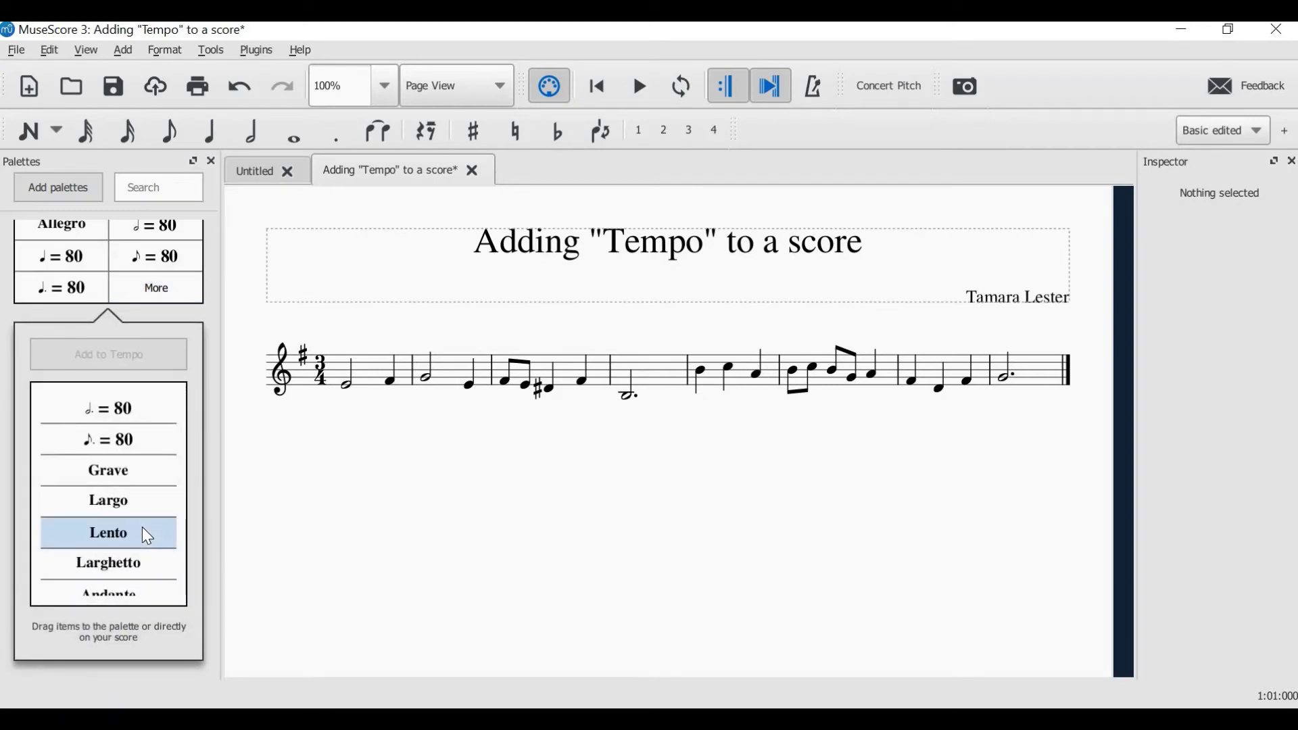
scroll(147, 536, down, 6)
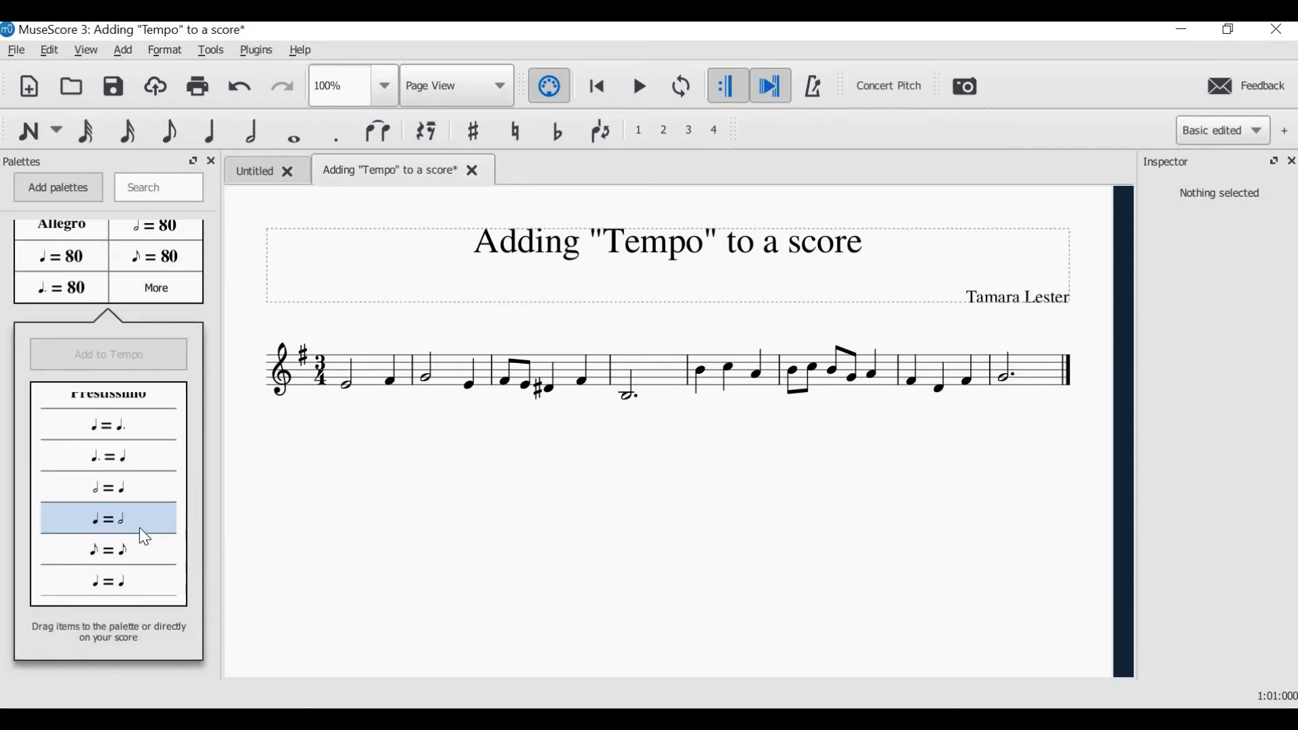
scroll(140, 528, up, 8)
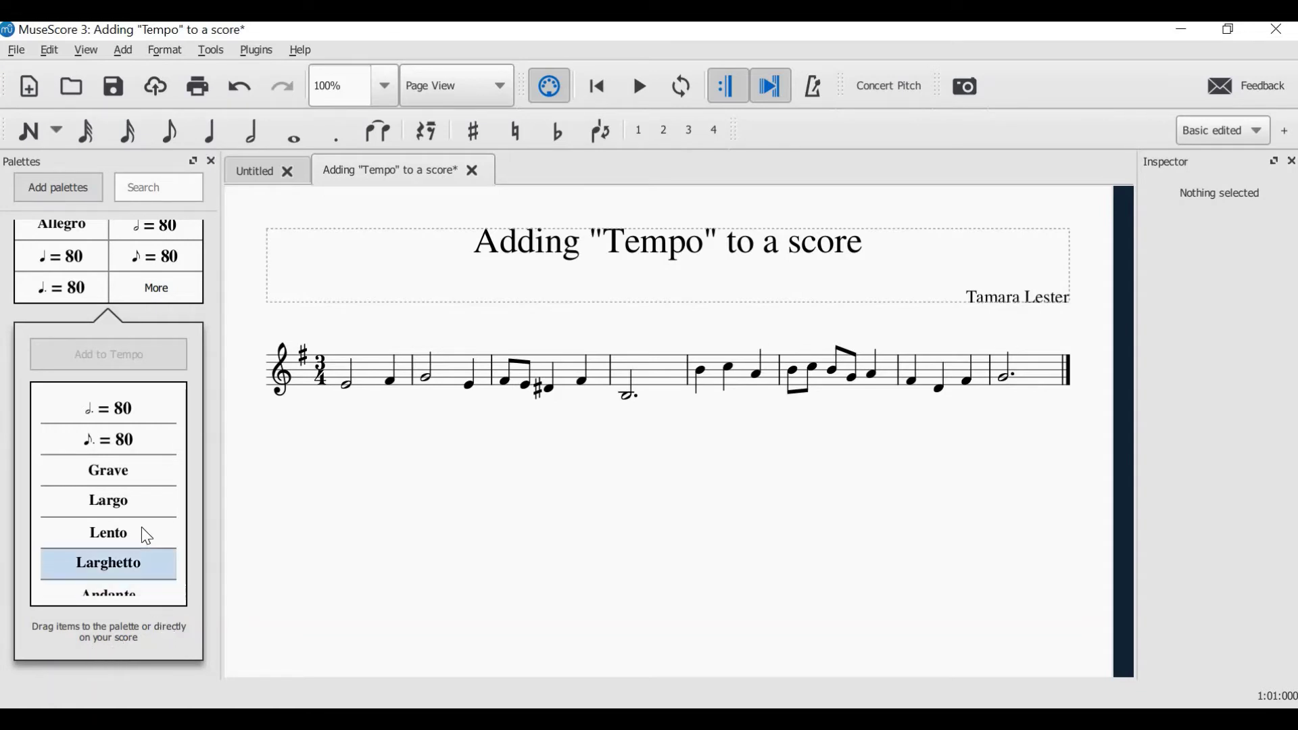
scroll(142, 530, down, 3)
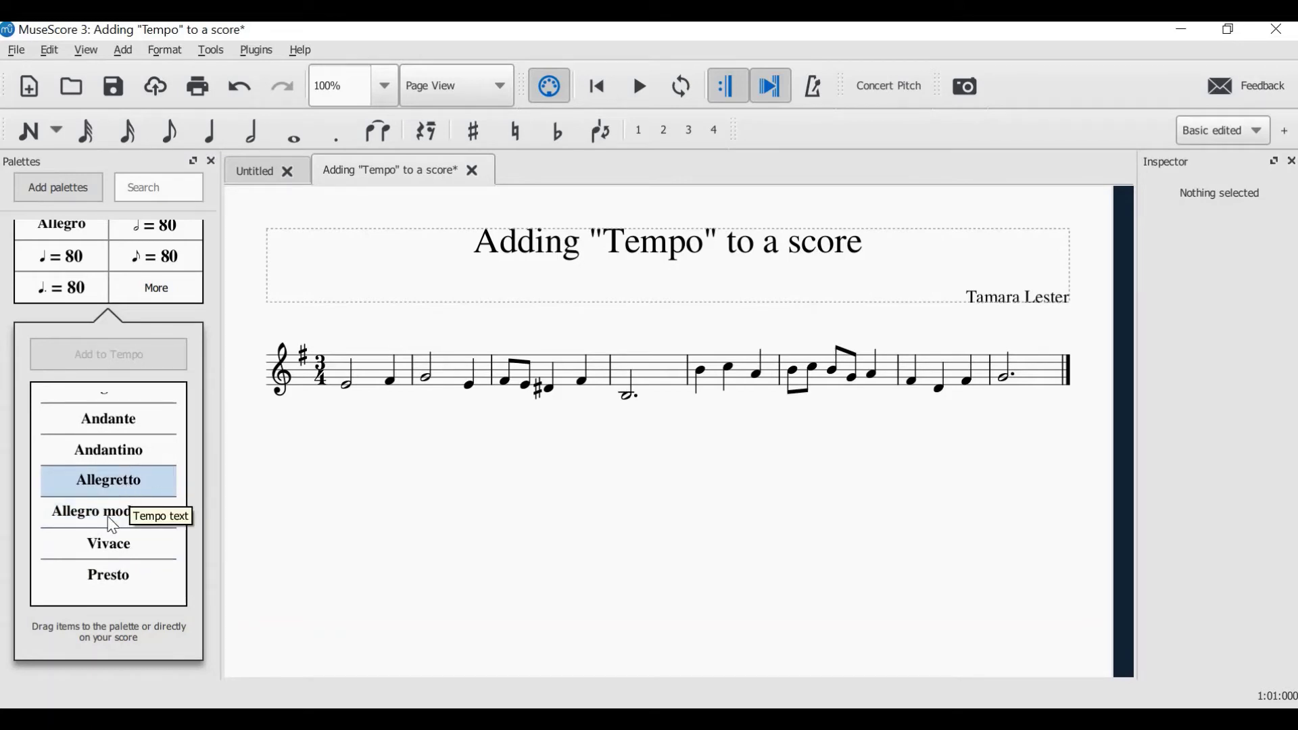
Choose Allegretto from the extra tempo terms after briefly trying Allegro moderato.
click(119, 524)
click(124, 488)
click(126, 511)
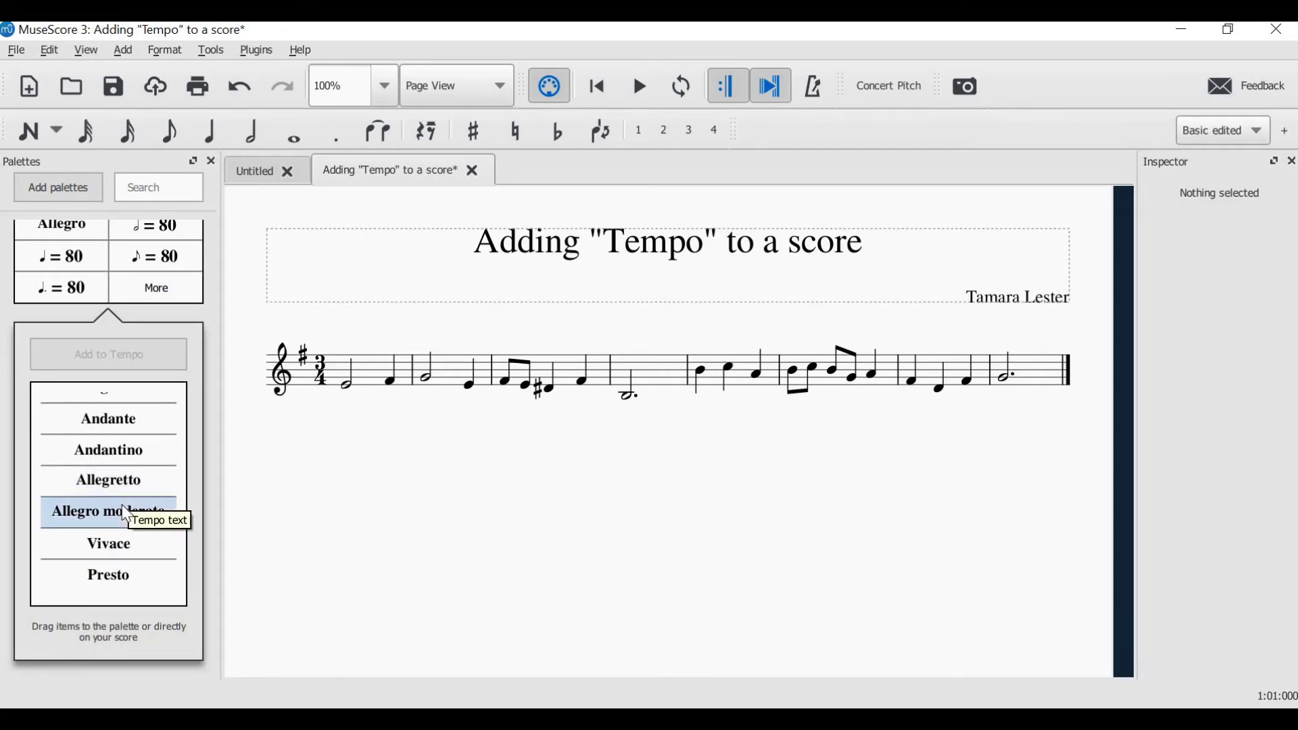
click(120, 481)
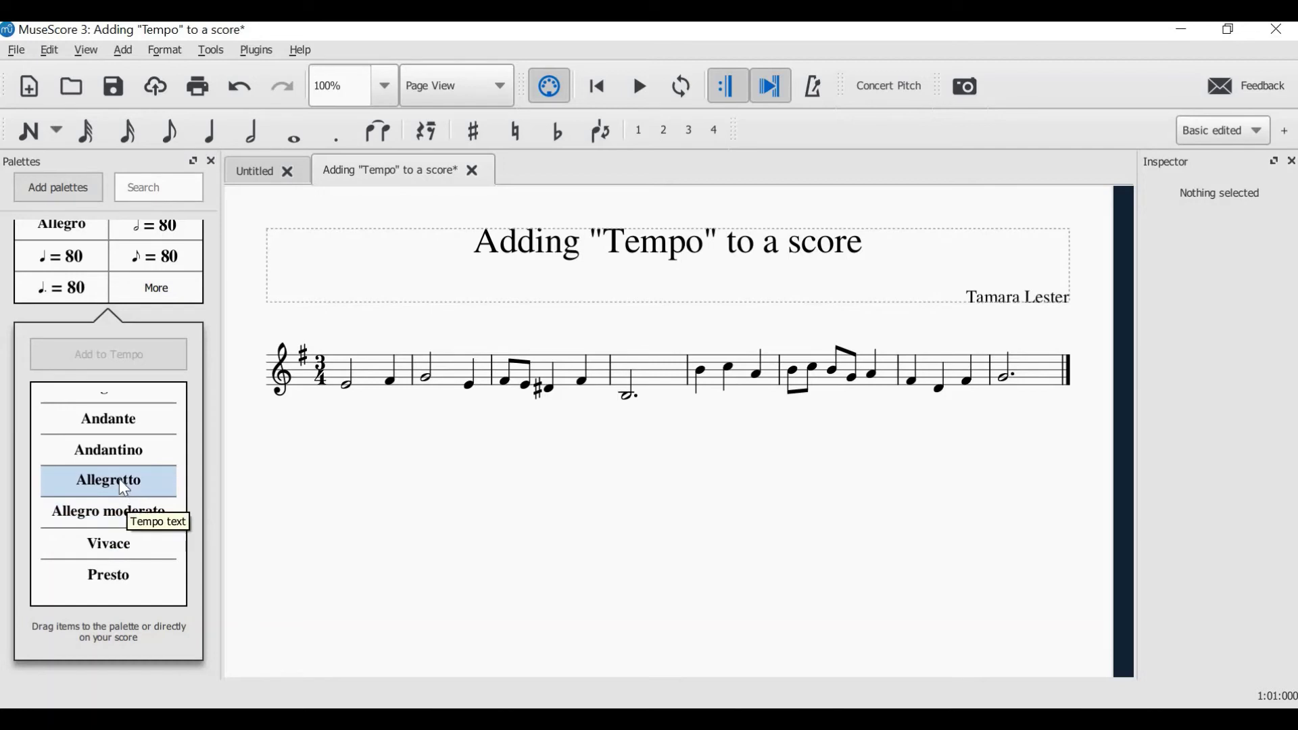
Drag Allegretto from the More list onto bar 1, retrying until it lands above the staff.
drag(119, 480, 266, 316)
drag(116, 480, 187, 421)
drag(132, 478, 255, 323)
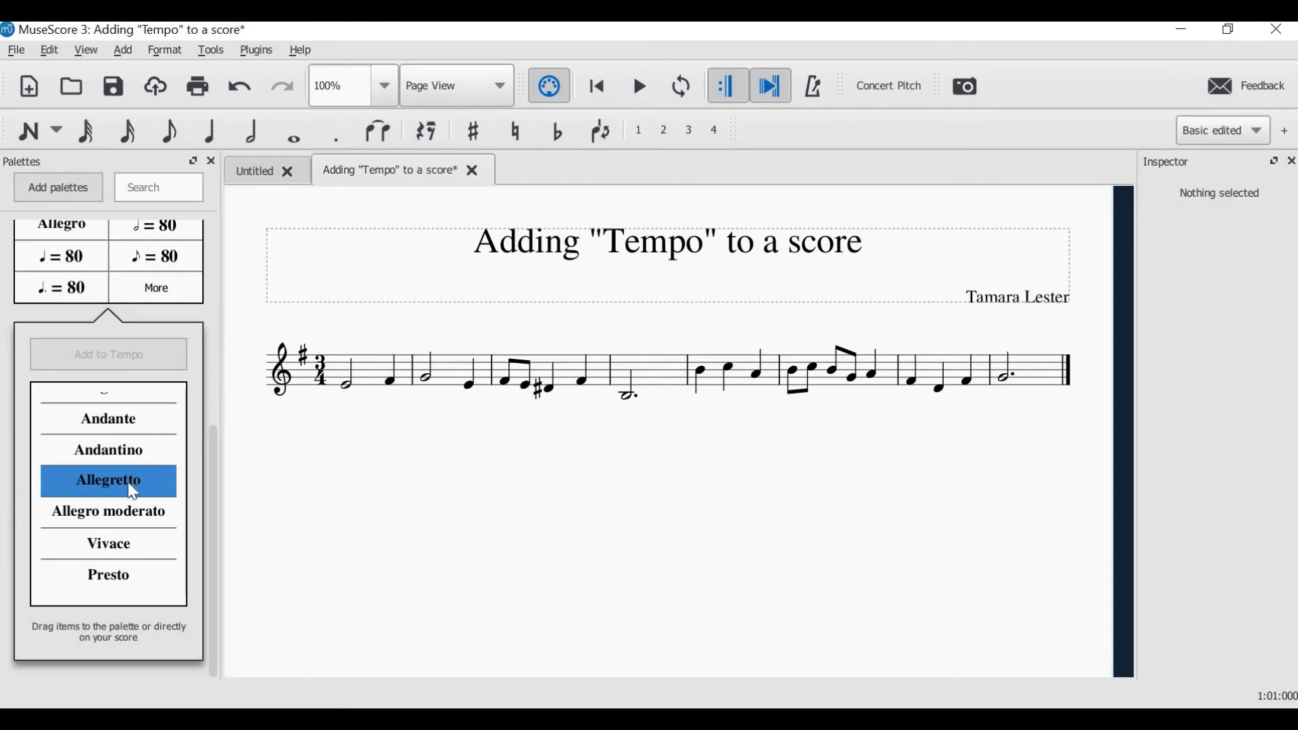
mouse_move(128, 481)
mouse_down()
mouse_move(284, 397)
mouse_move(346, 386)
mouse_up()
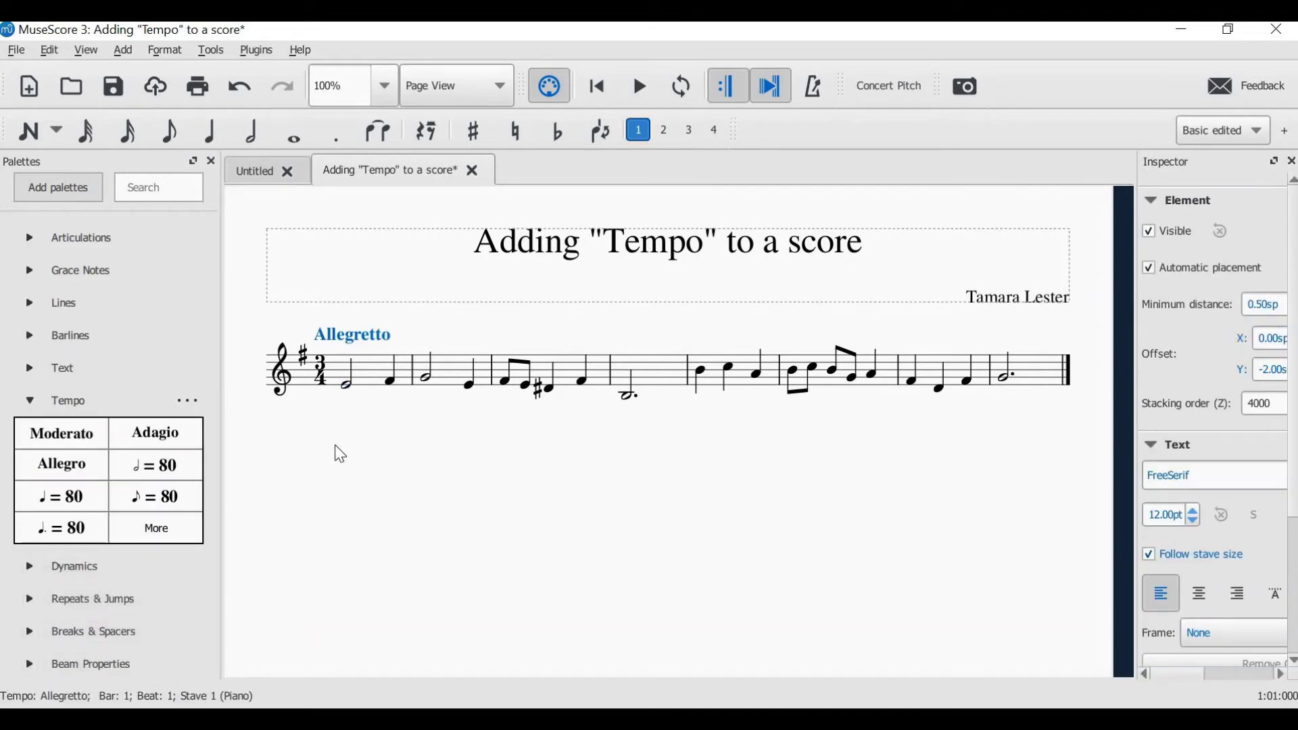
Play the melody with the Allegretto marking, then select the Allegretto text.
click(501, 478)
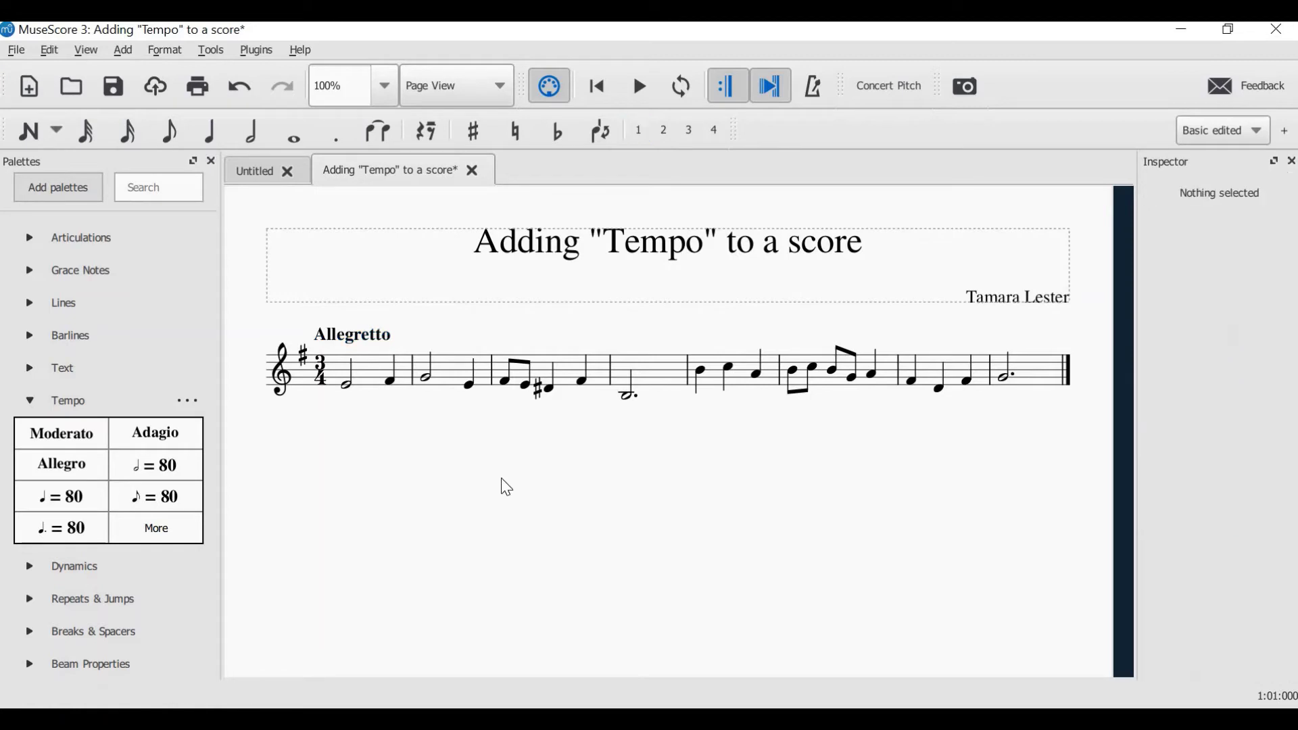
click(597, 84)
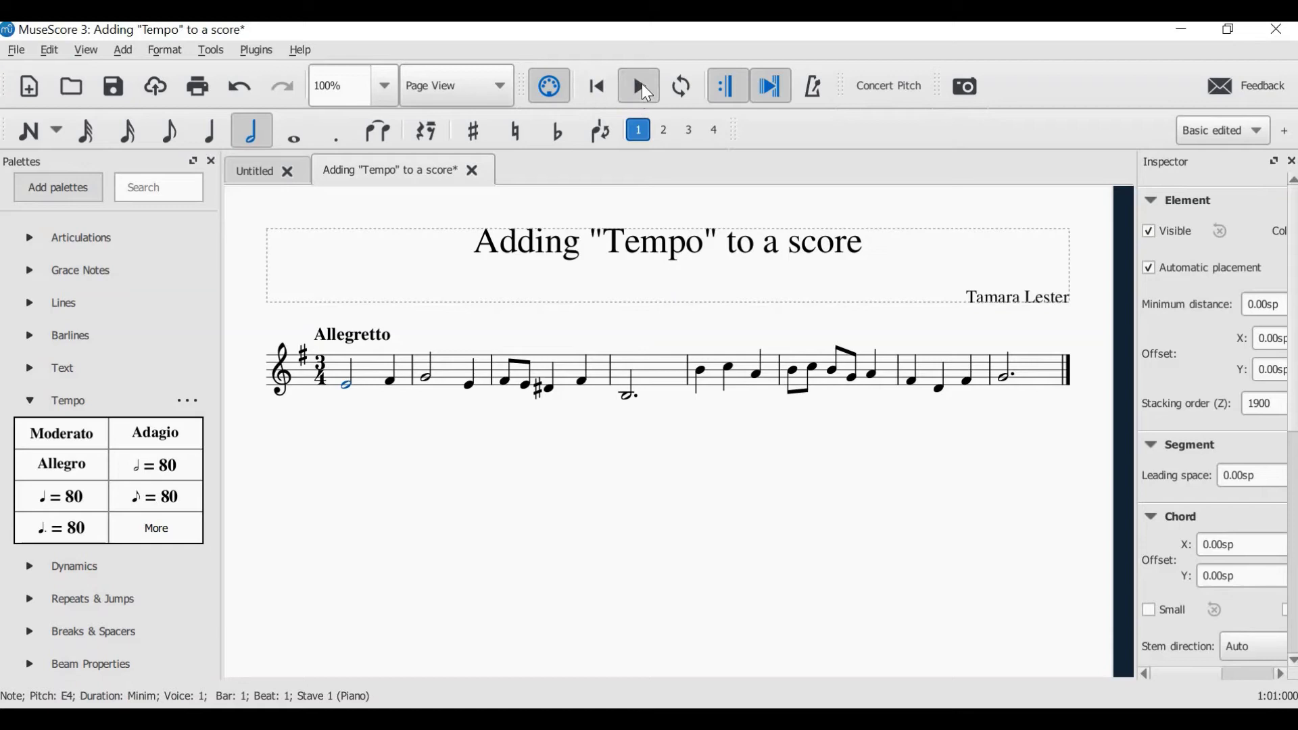
click(644, 89)
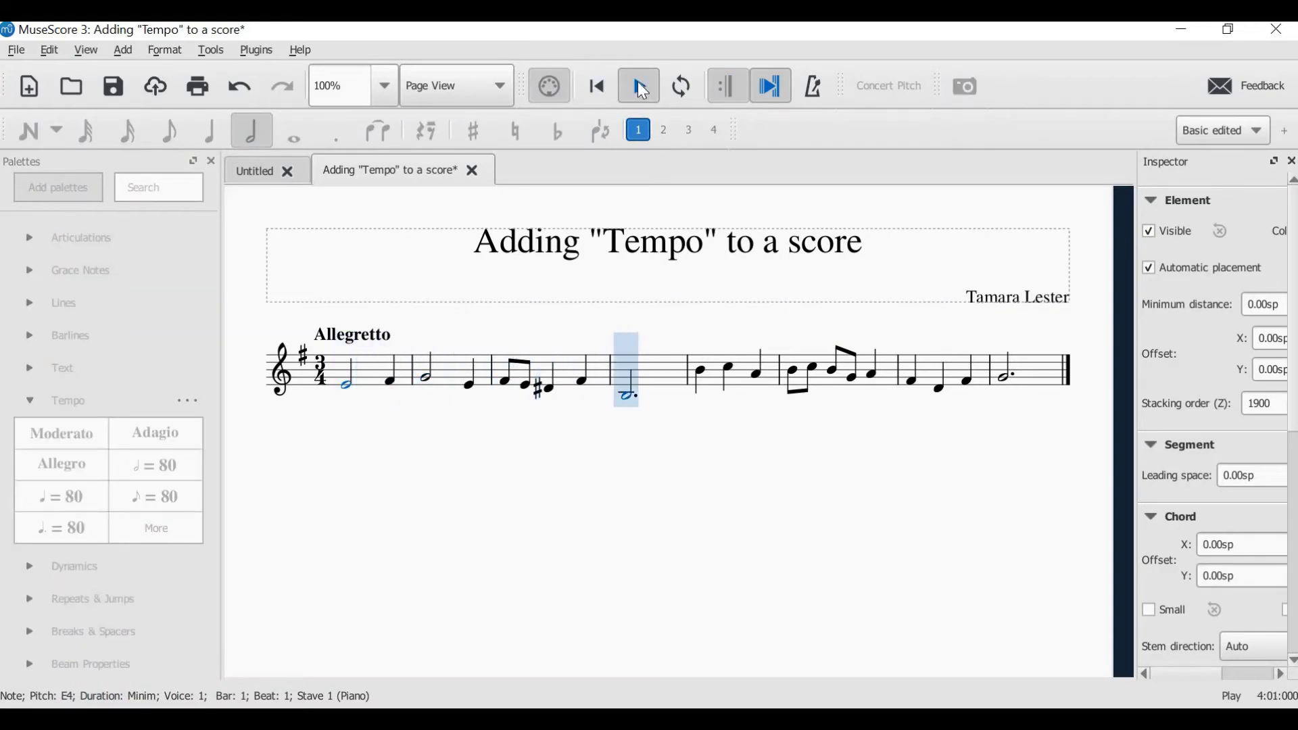
click(639, 95)
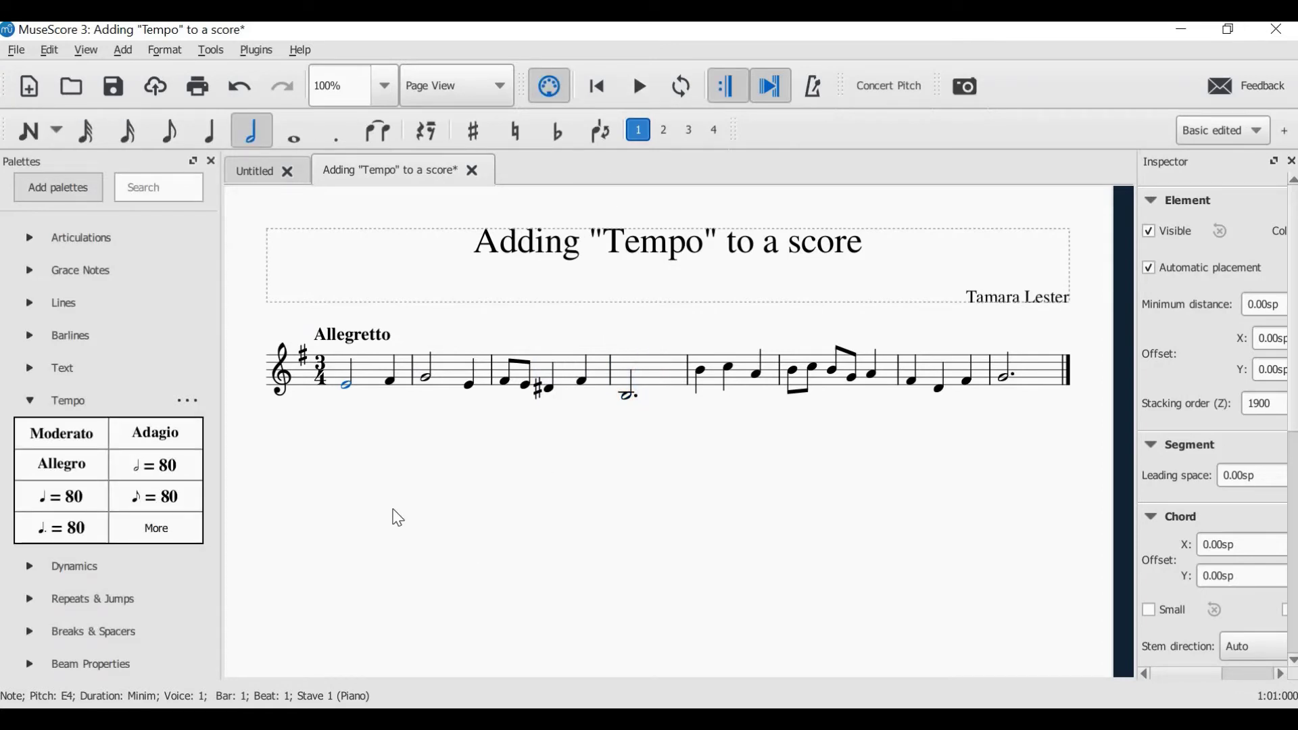
click(376, 342)
Delete the Allegretto marking and drag Vivace from the extended tempo list onto bar 1.
key(Delete)
scroll(144, 519, up, 4)
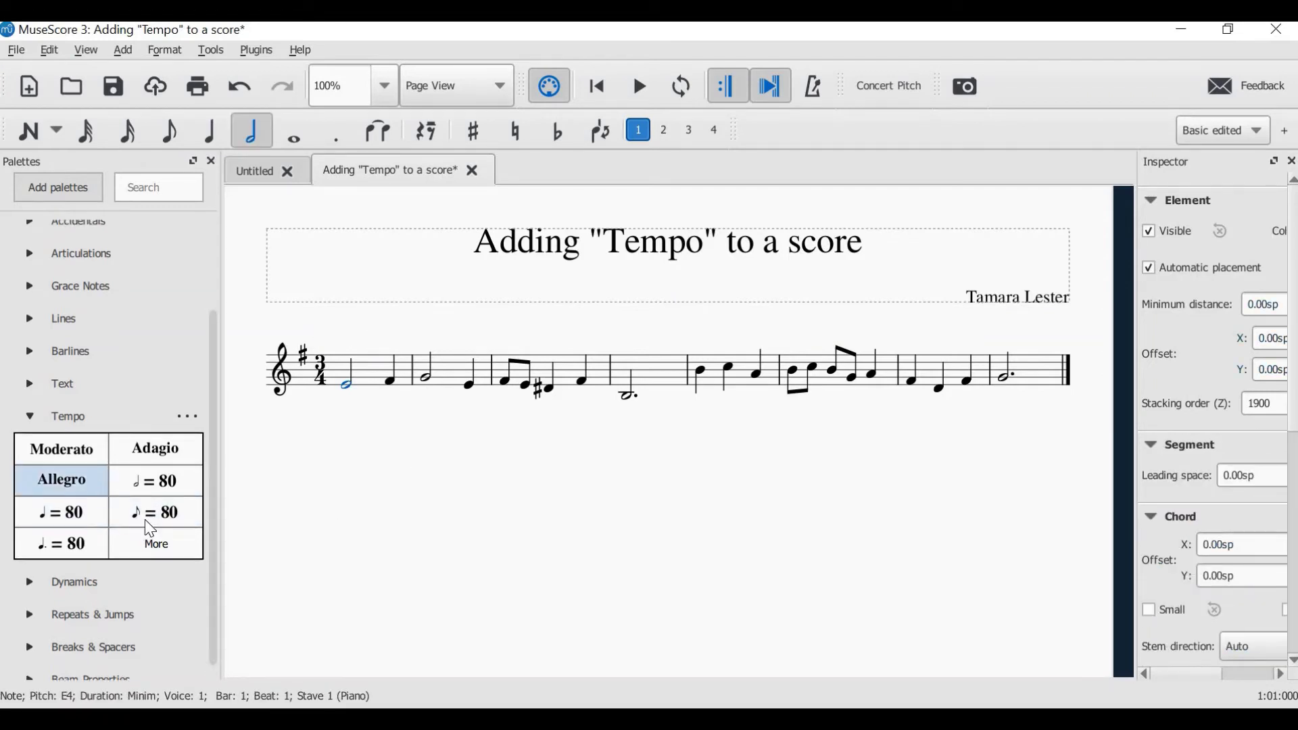
scroll(161, 578, down, 2)
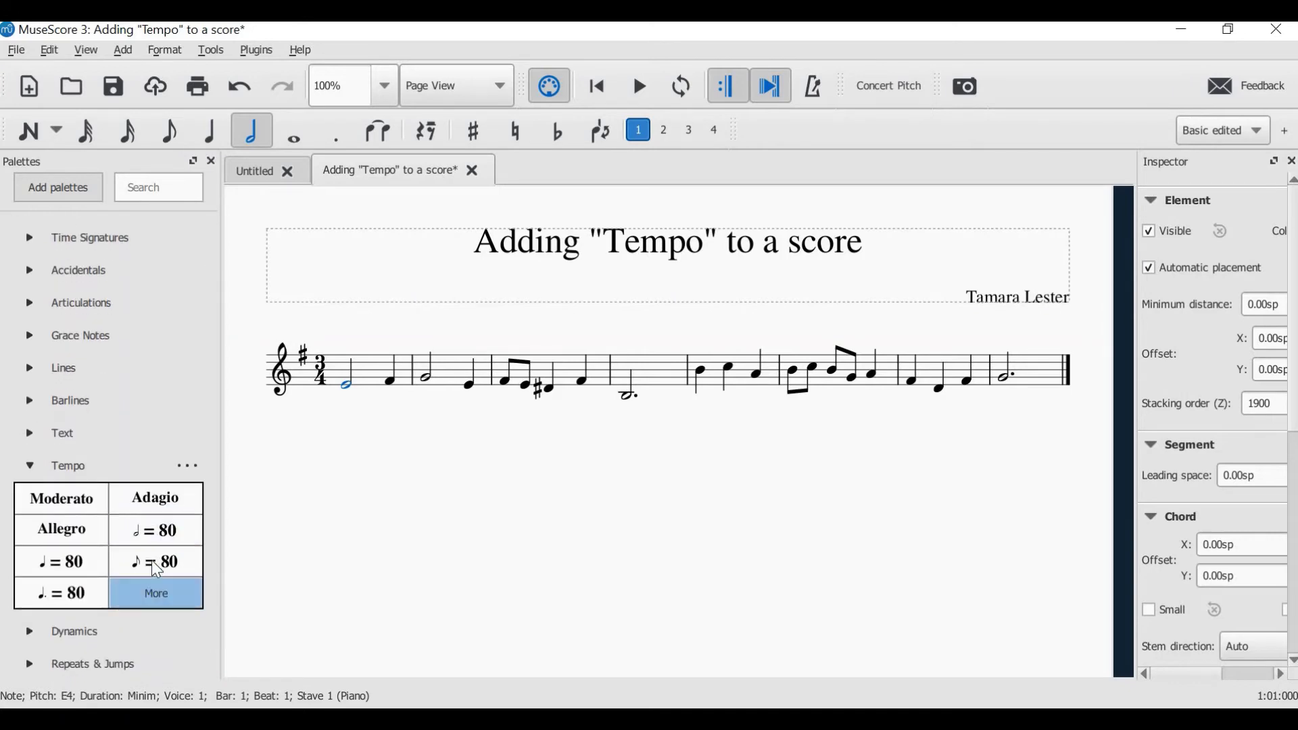
click(155, 591)
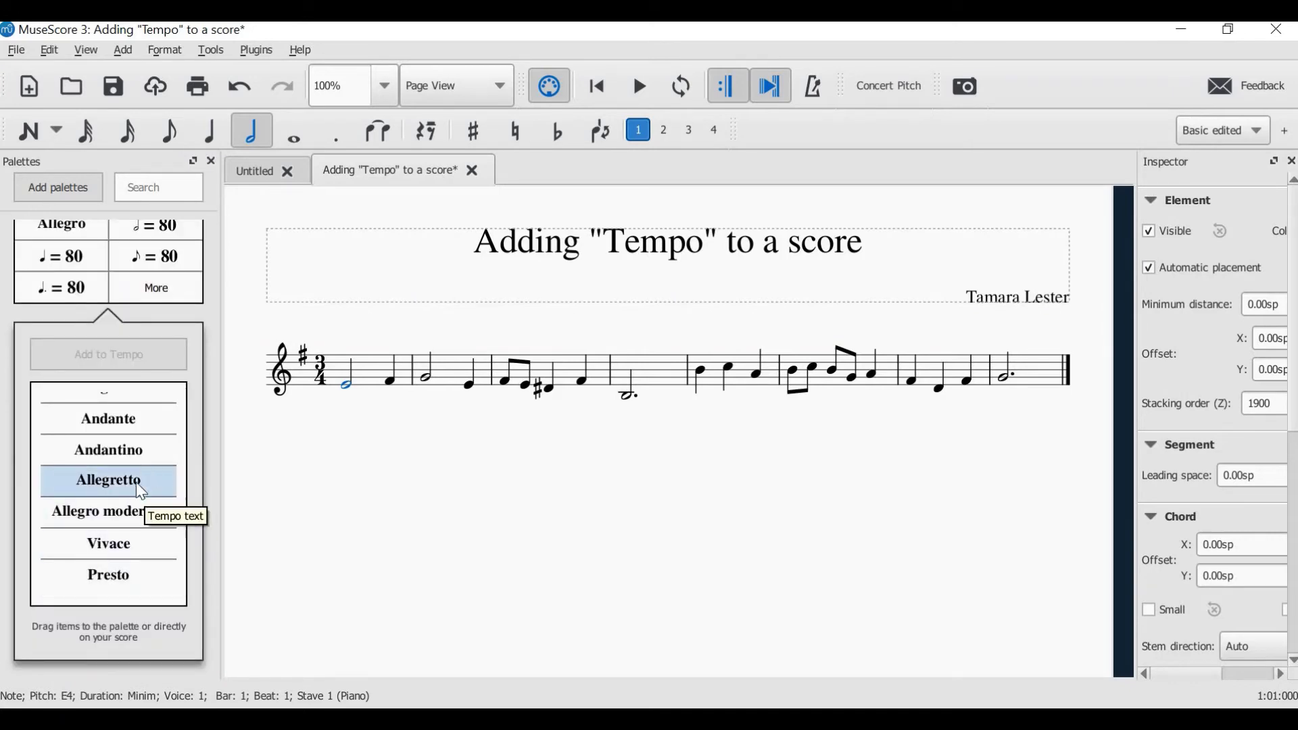
scroll(124, 492, down, 4)
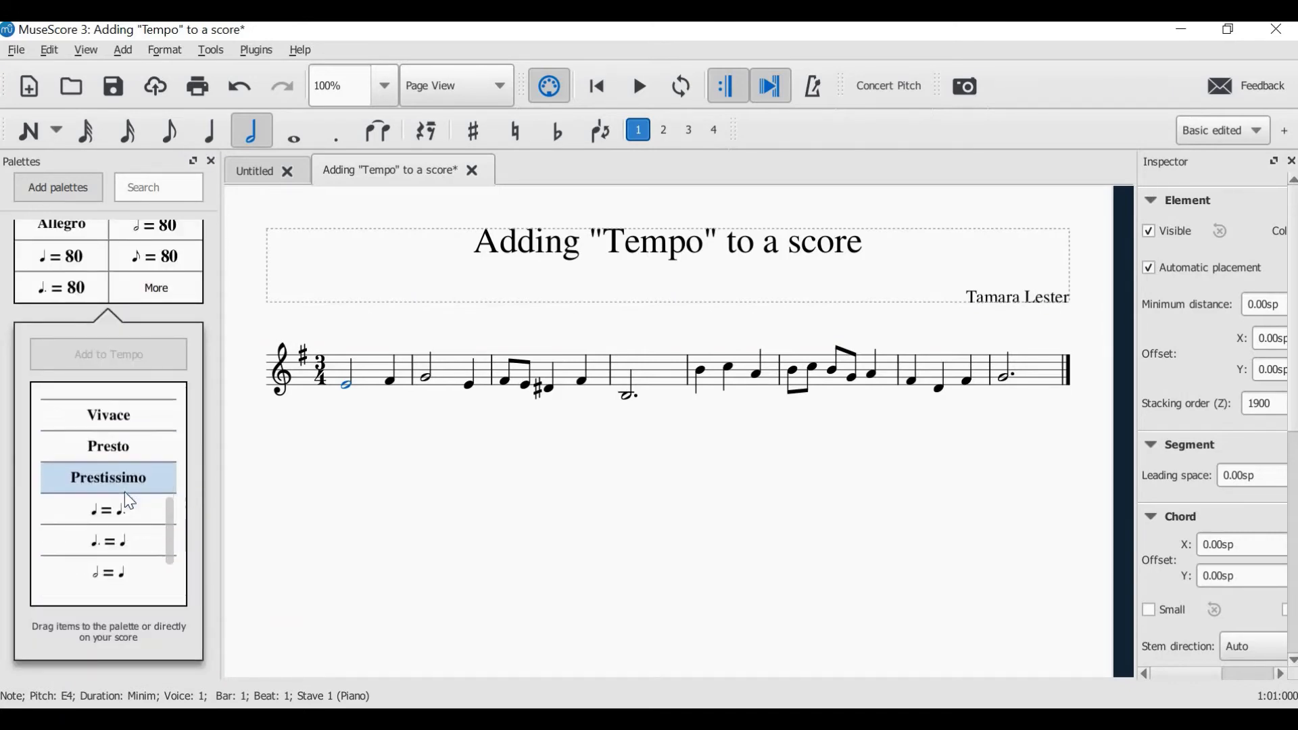
scroll(126, 551, up, 3)
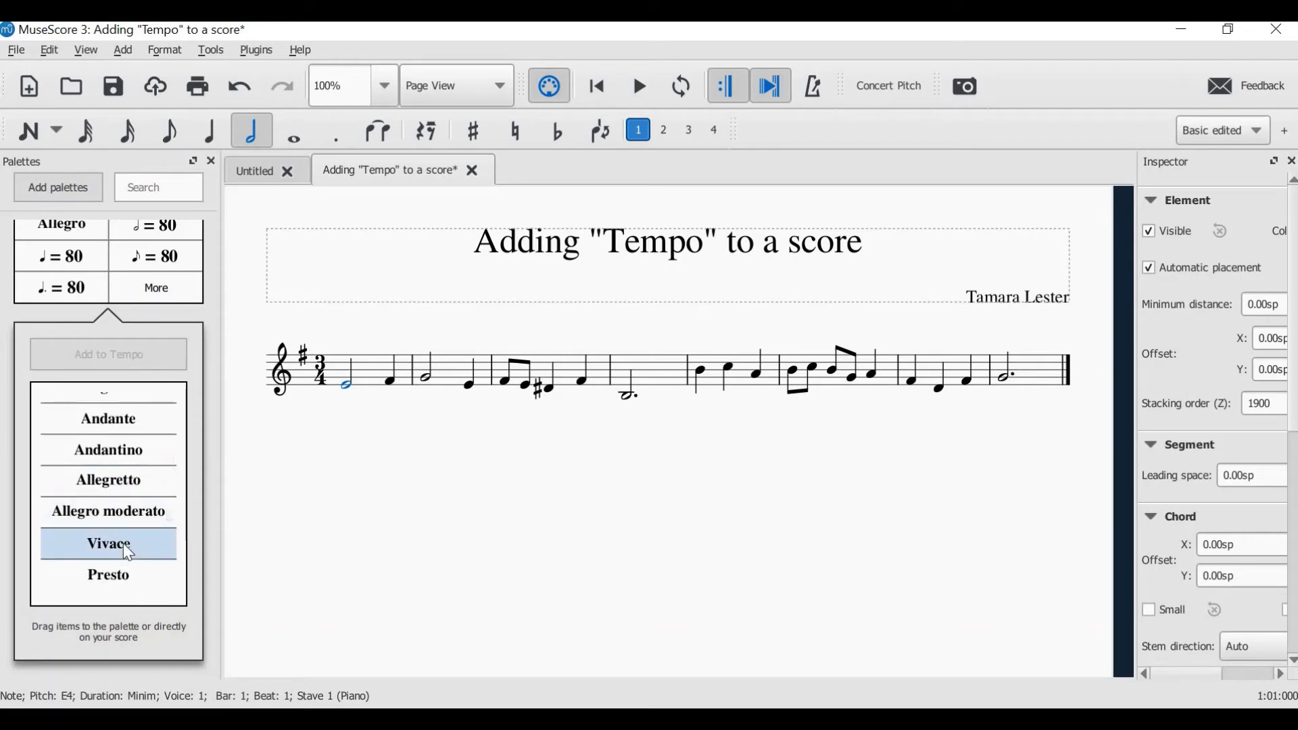
click(124, 547)
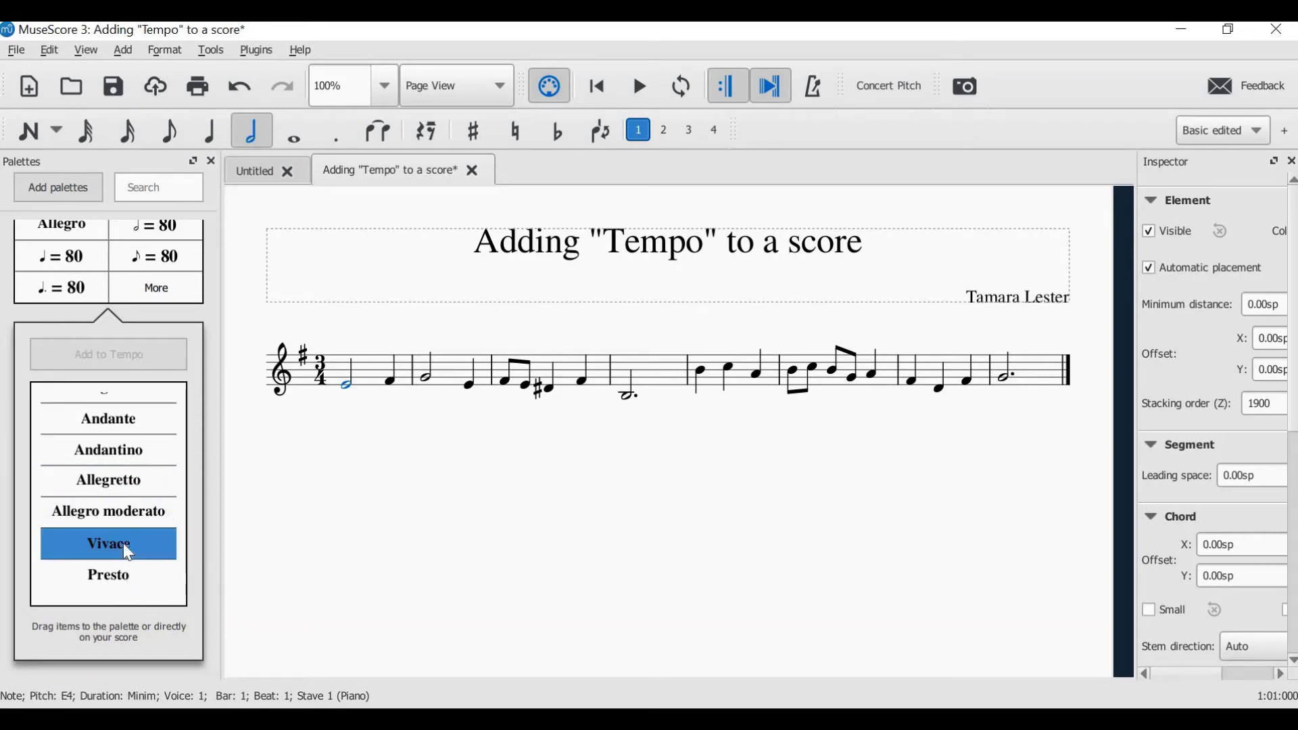
drag(123, 547, 343, 383)
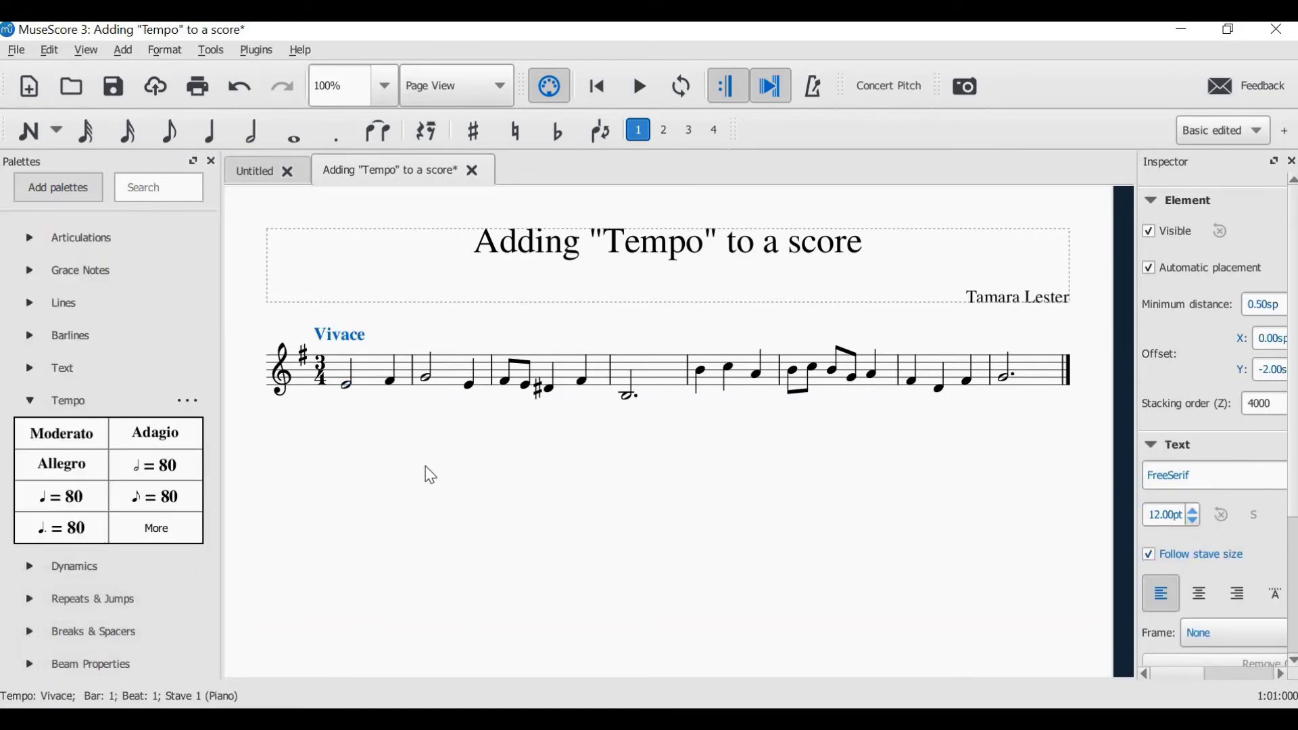
Shift the Vivace text up and left above the clef, then play the melody from the start.
click(343, 348)
click(343, 342)
drag(331, 331, 329, 362)
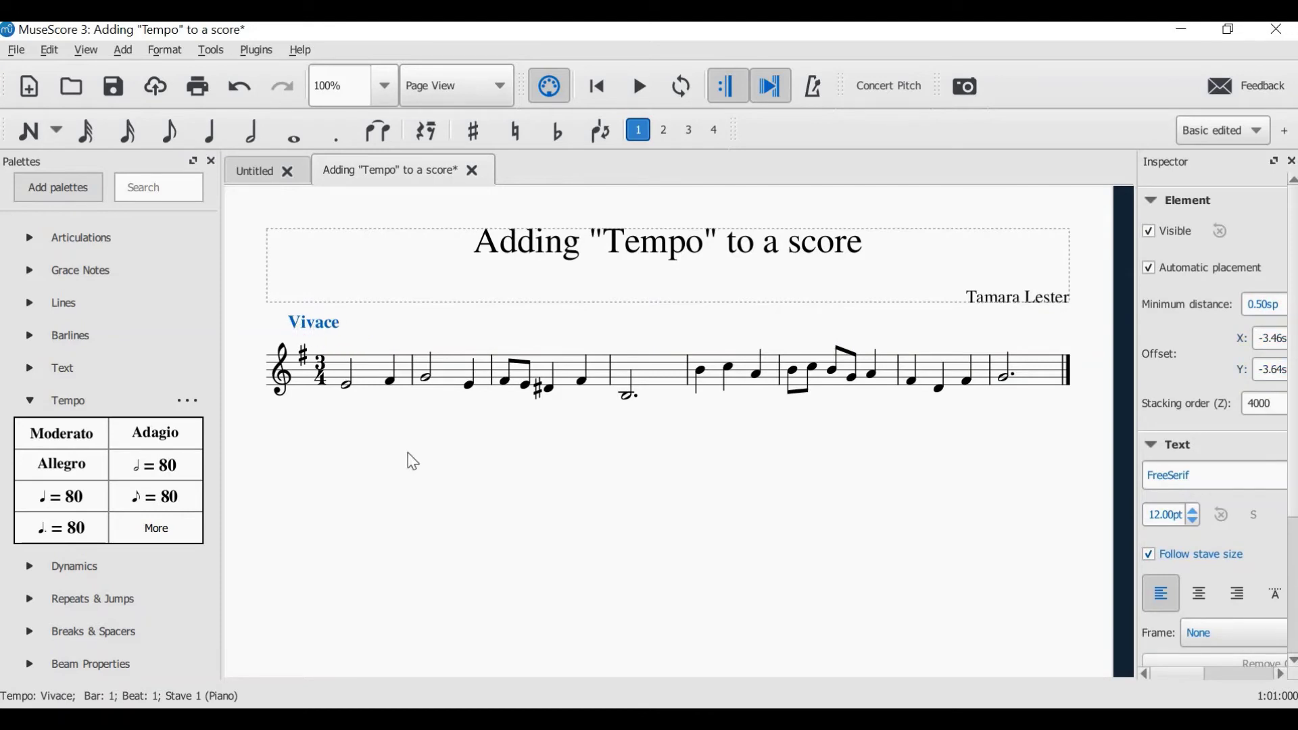
click(396, 480)
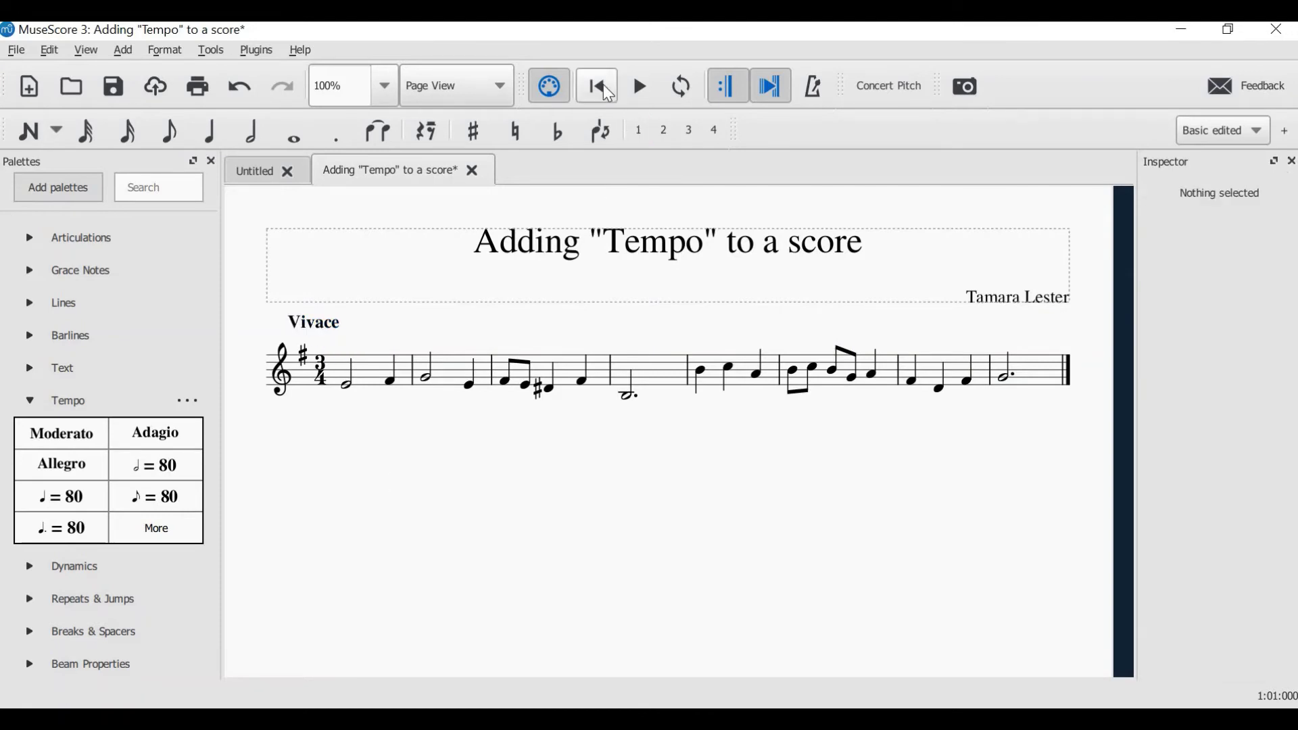
key(ctrl+Home)
click(640, 88)
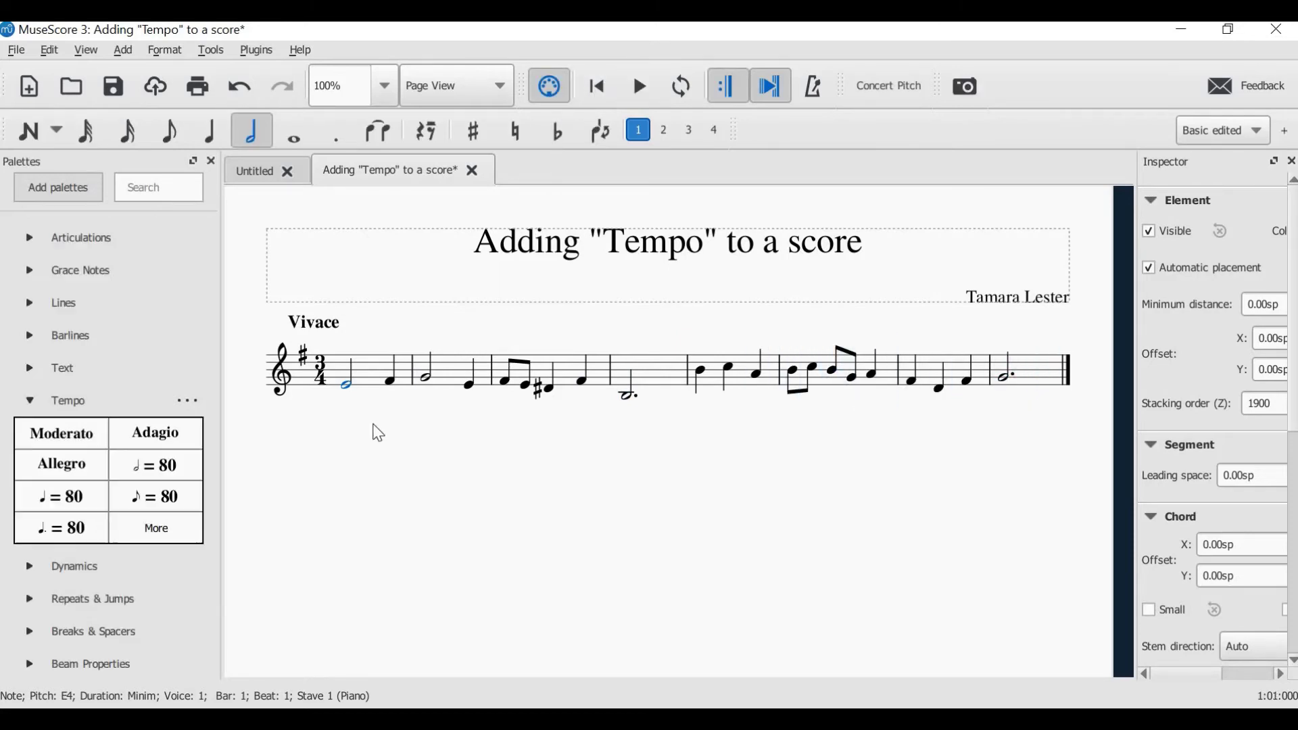
Stop playback and delete the Vivace tempo marking.
key(Escape)
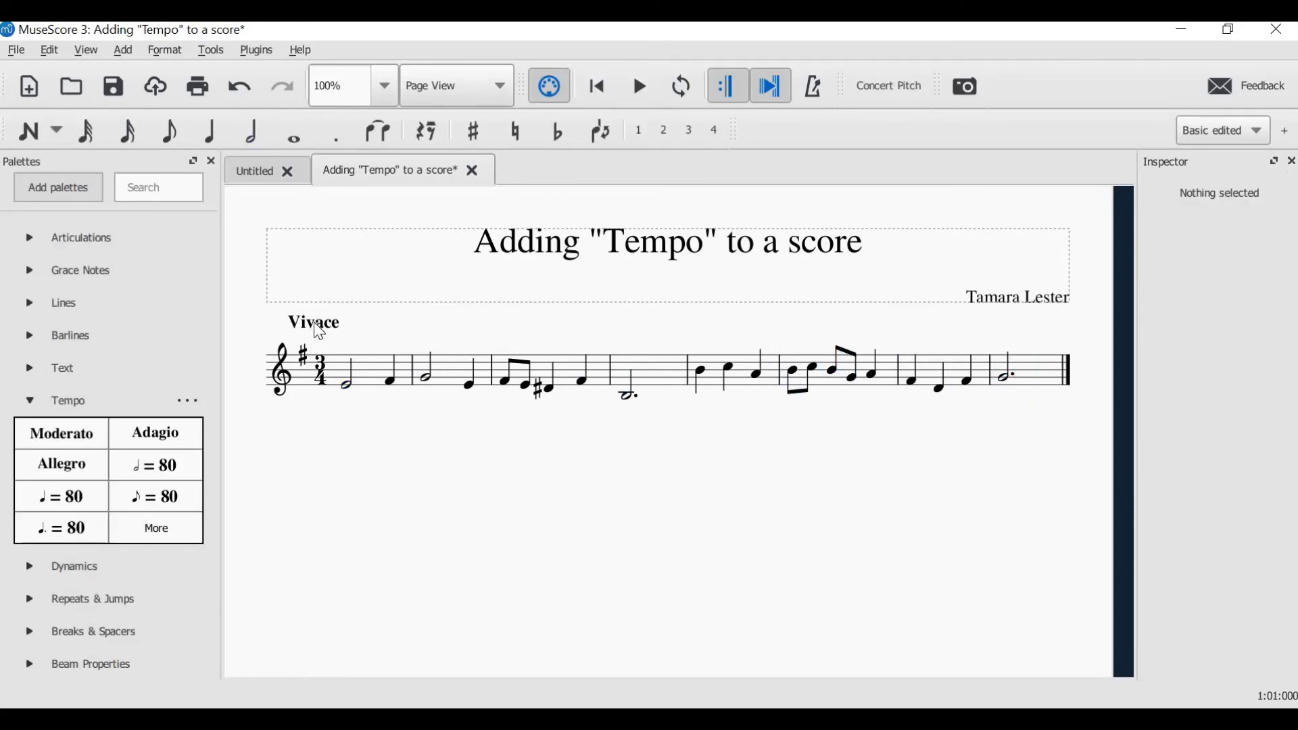
click(318, 324)
key(Delete)
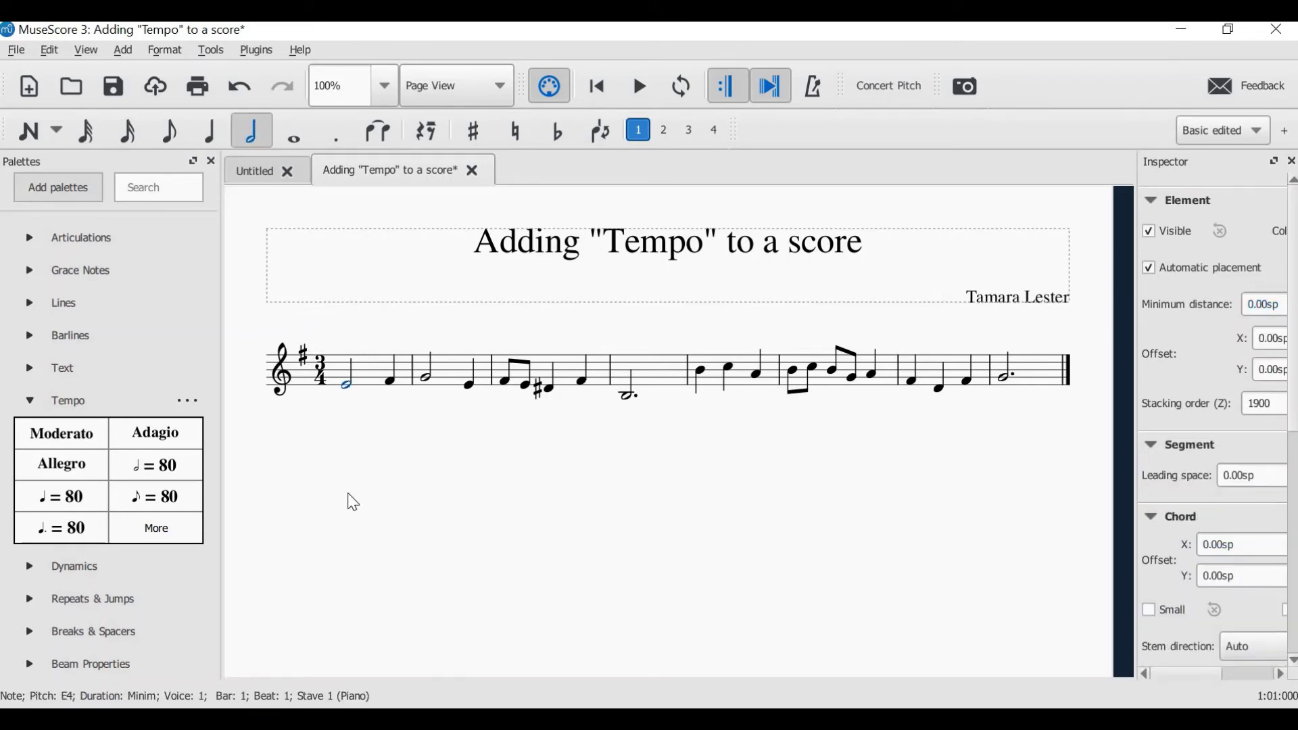
key(Escape)
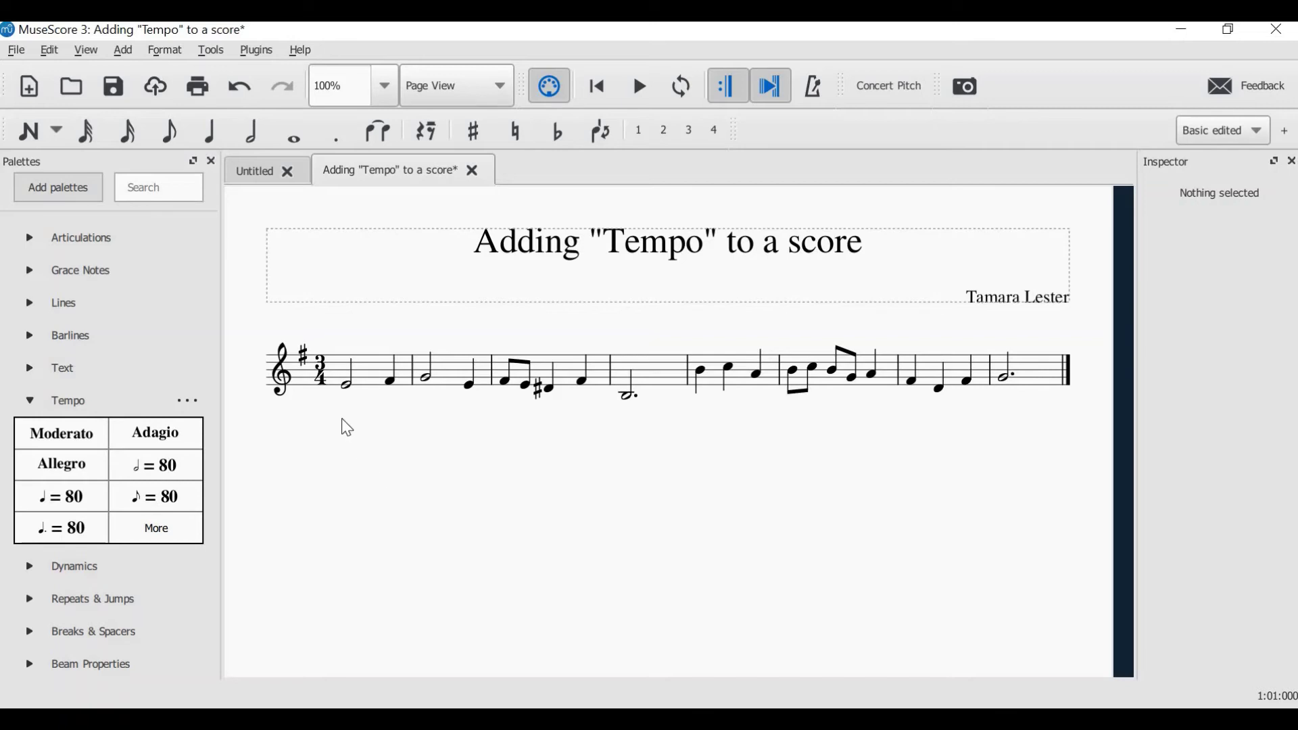
Add Andantino from the extended tempo list on bar 1's first note and shift it up-left above the clef.
click(349, 388)
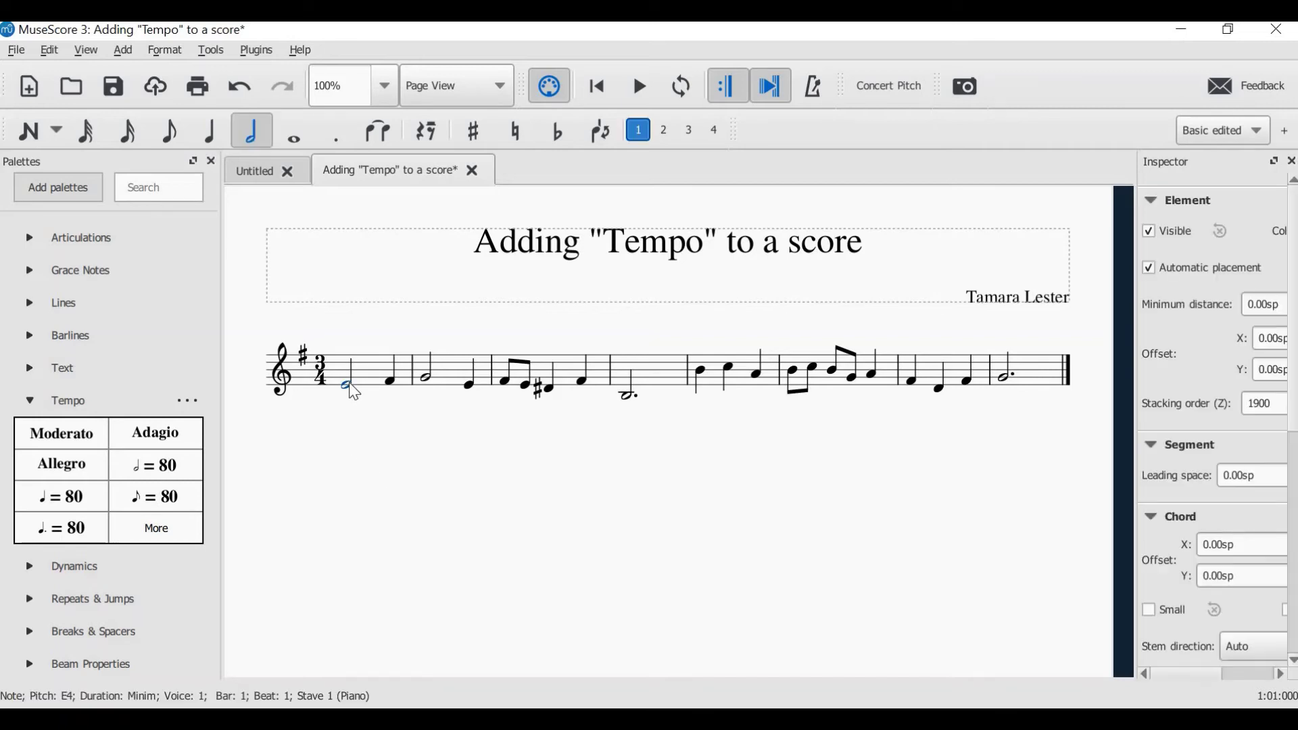
click(143, 528)
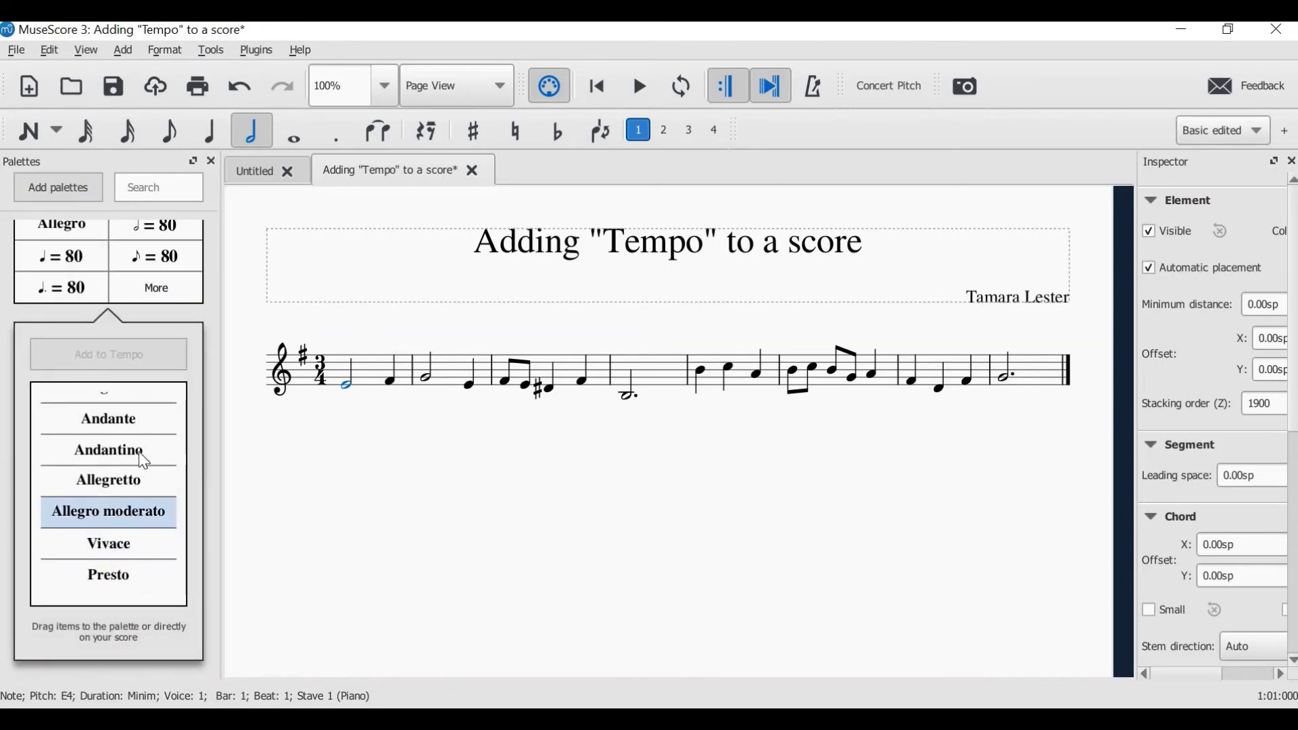
scroll(139, 452, down, 3)
scroll(139, 452, up, 1)
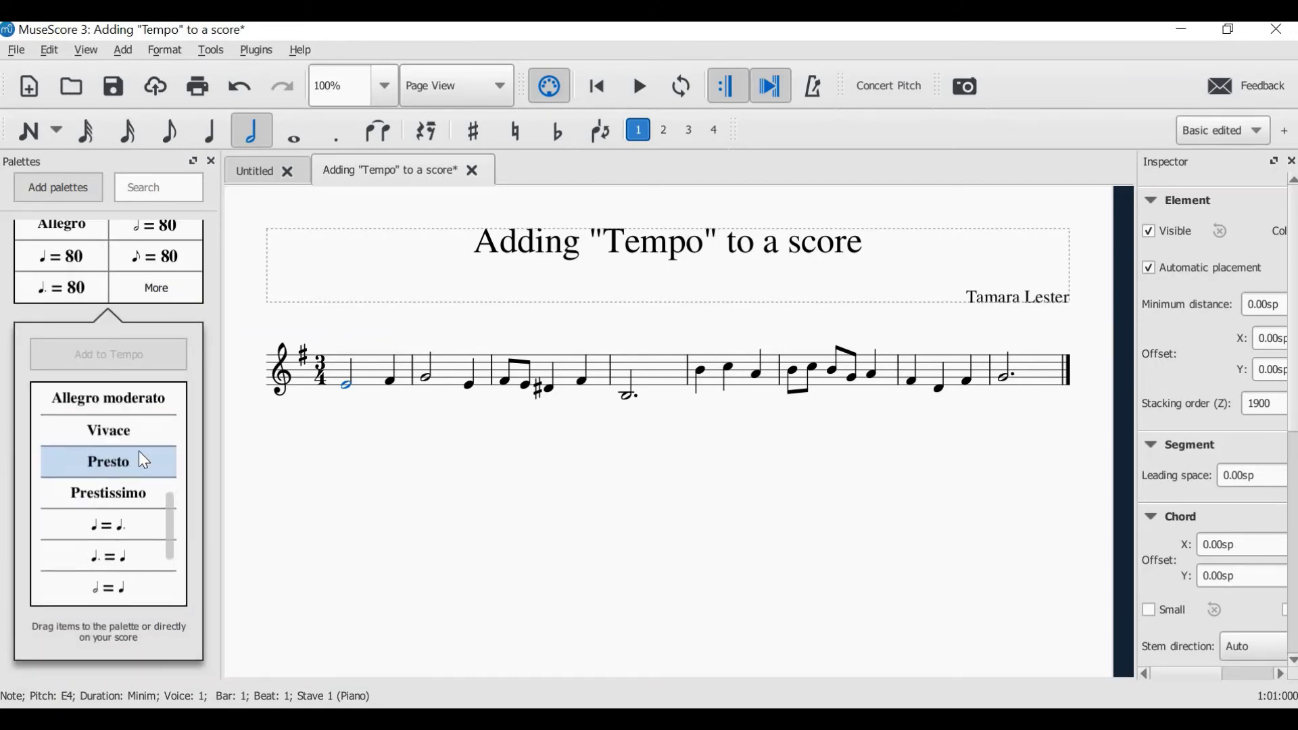
scroll(141, 454, up, 2)
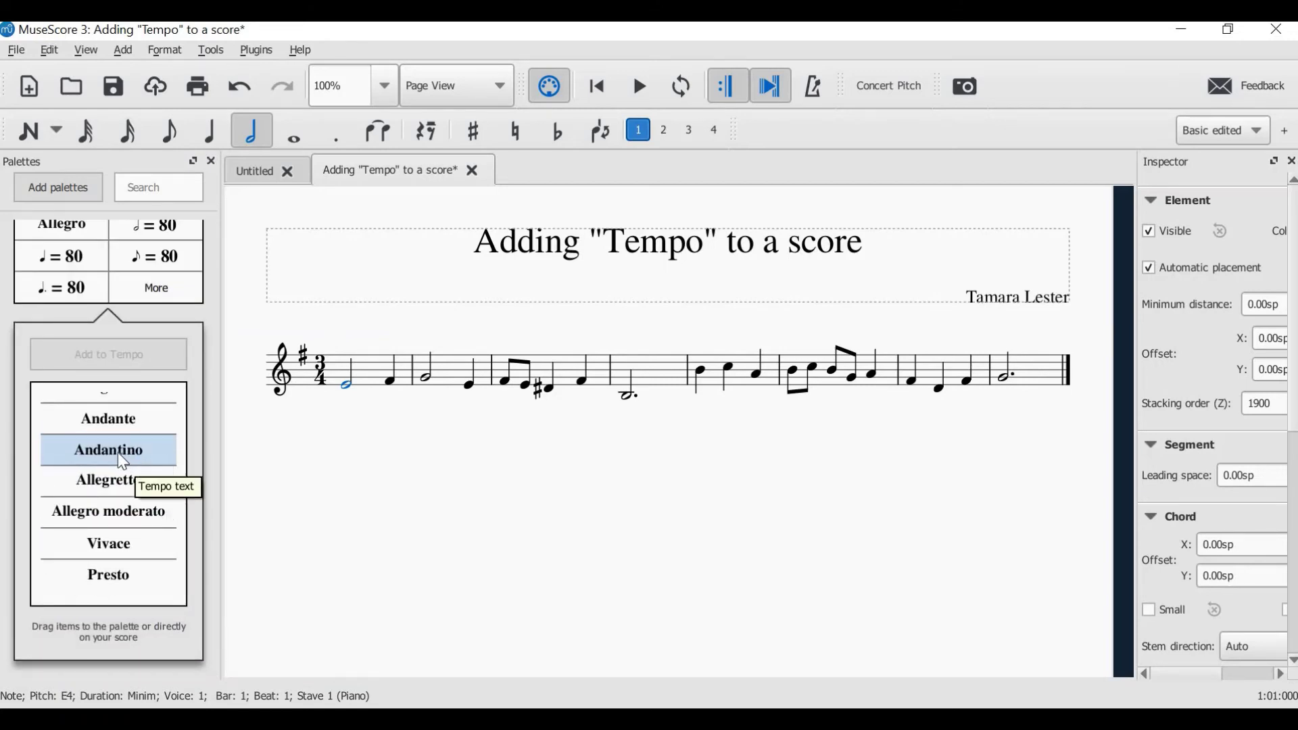
click(119, 453)
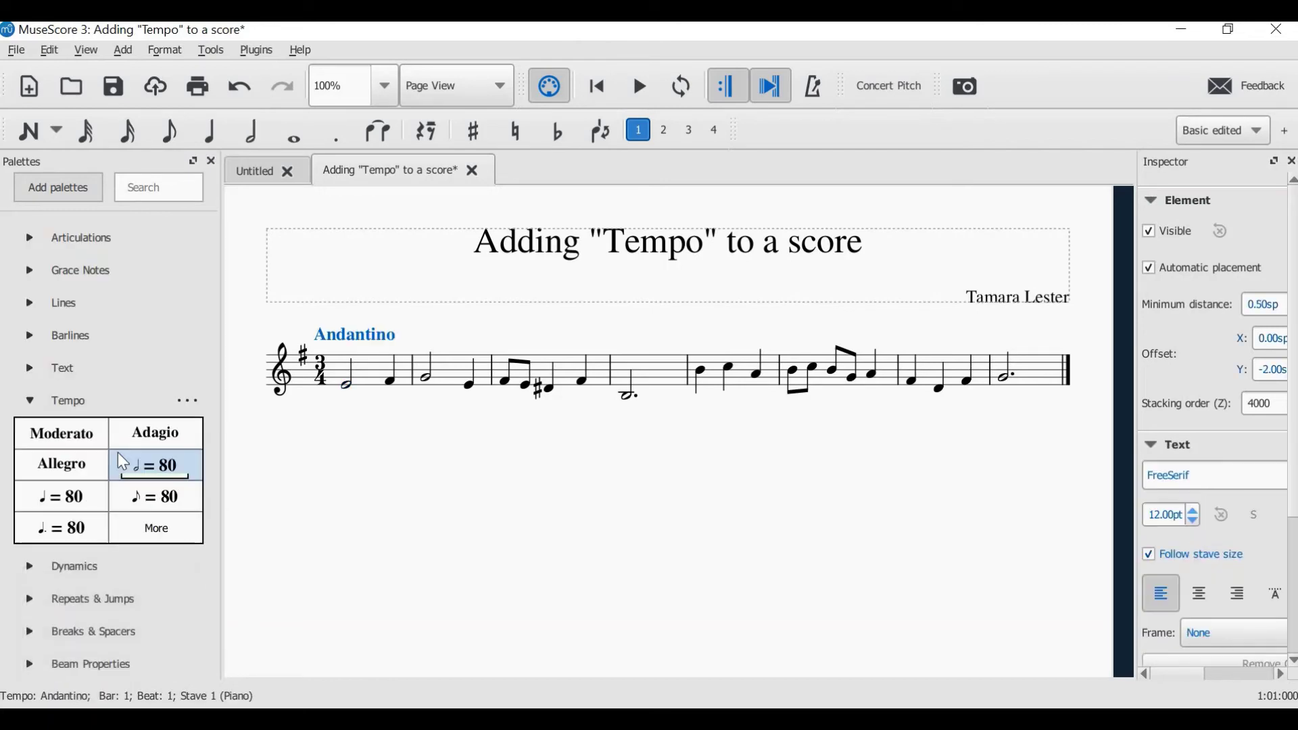
click(392, 553)
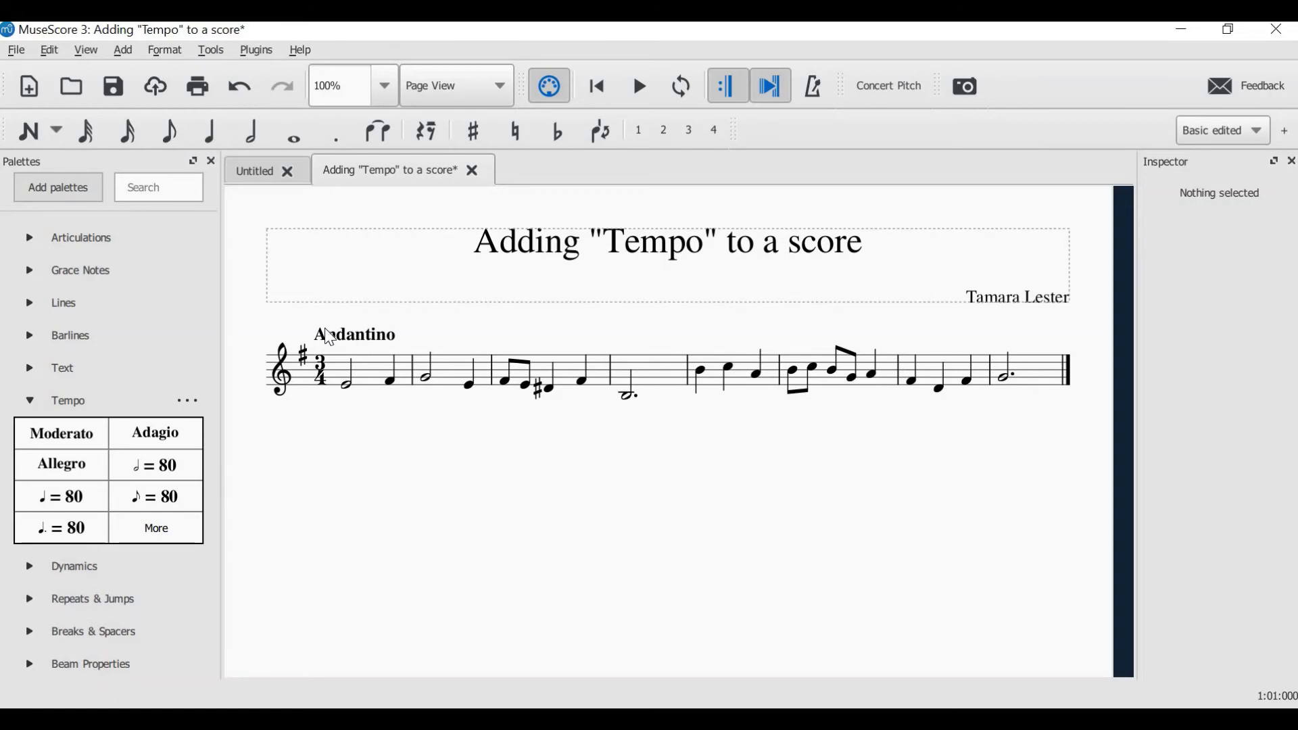
drag(359, 336, 327, 329)
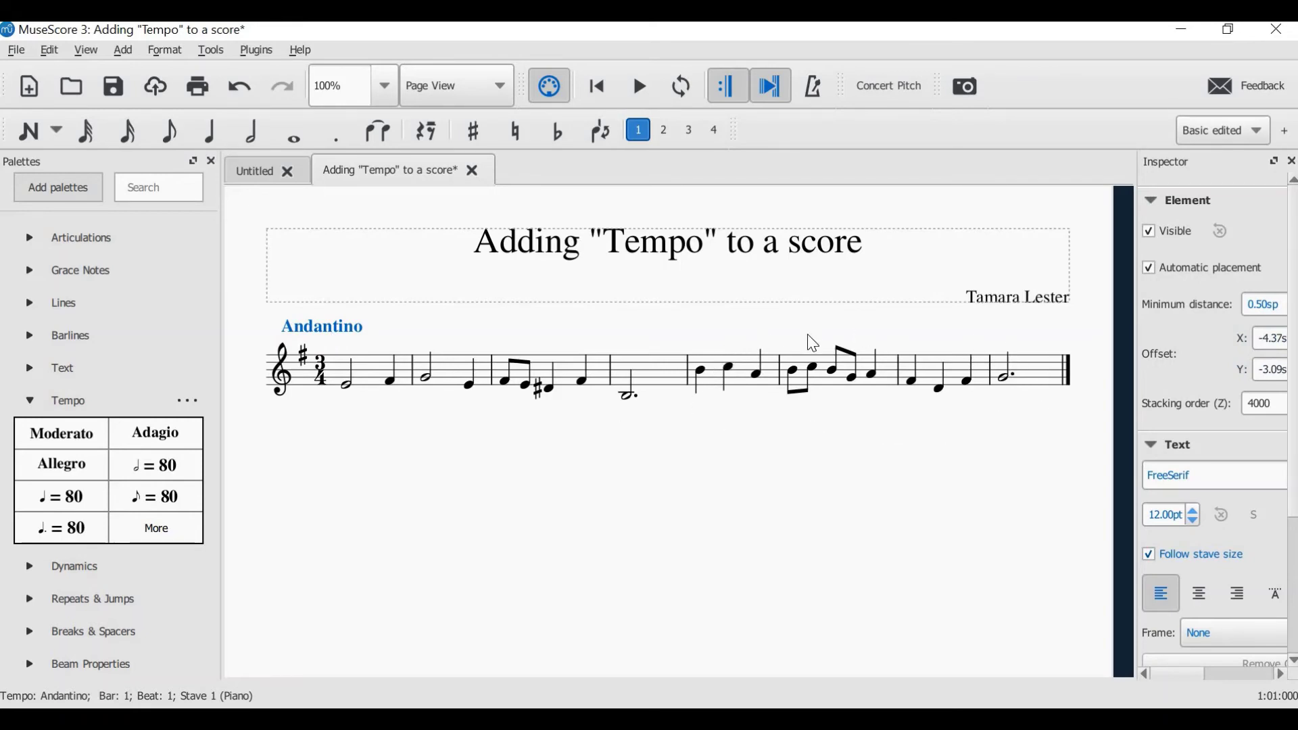
Add an Allegro marking on bar 6's first note, then rewind and play the melody.
click(746, 443)
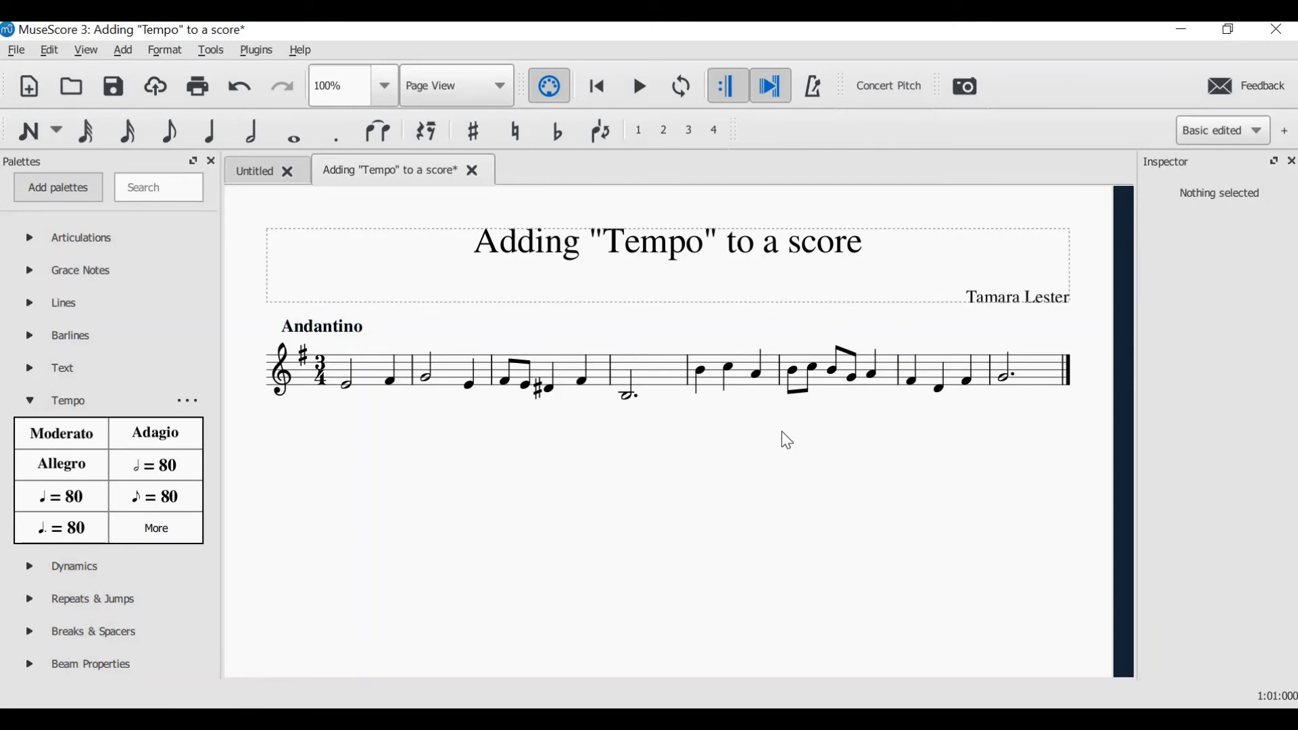
click(795, 369)
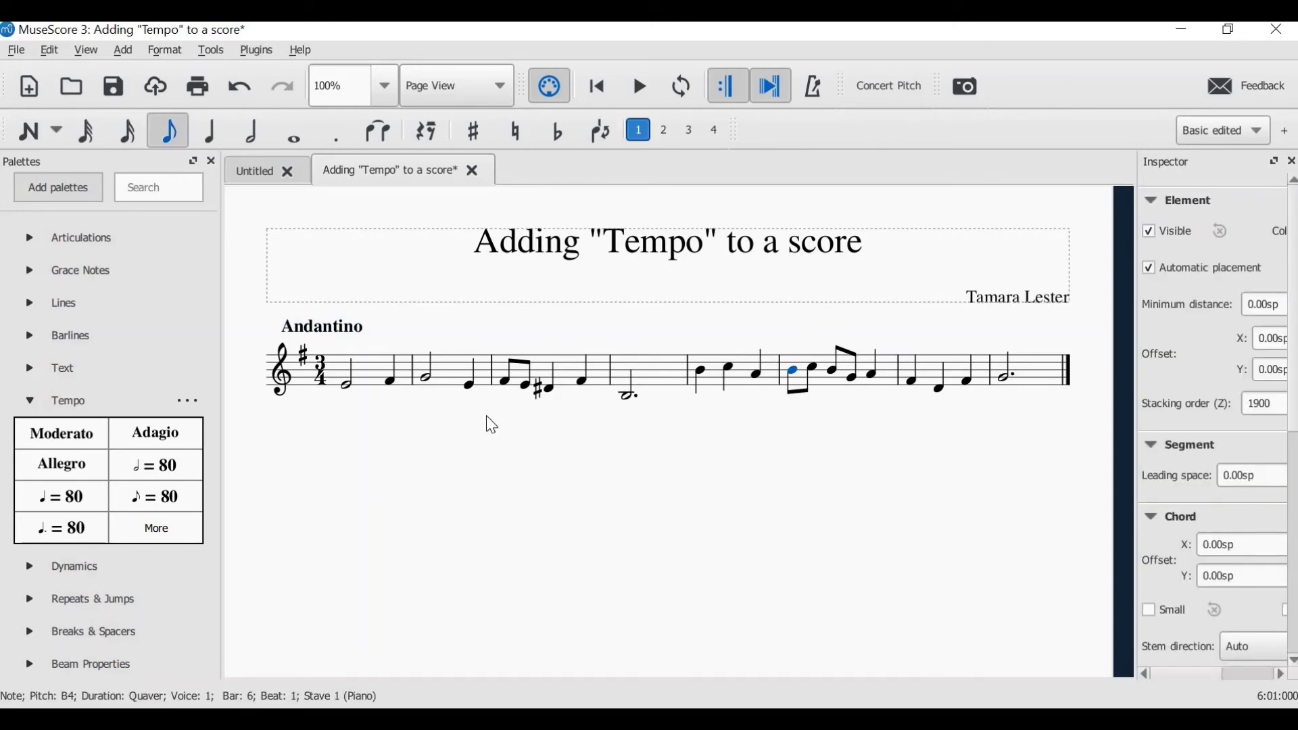
click(84, 473)
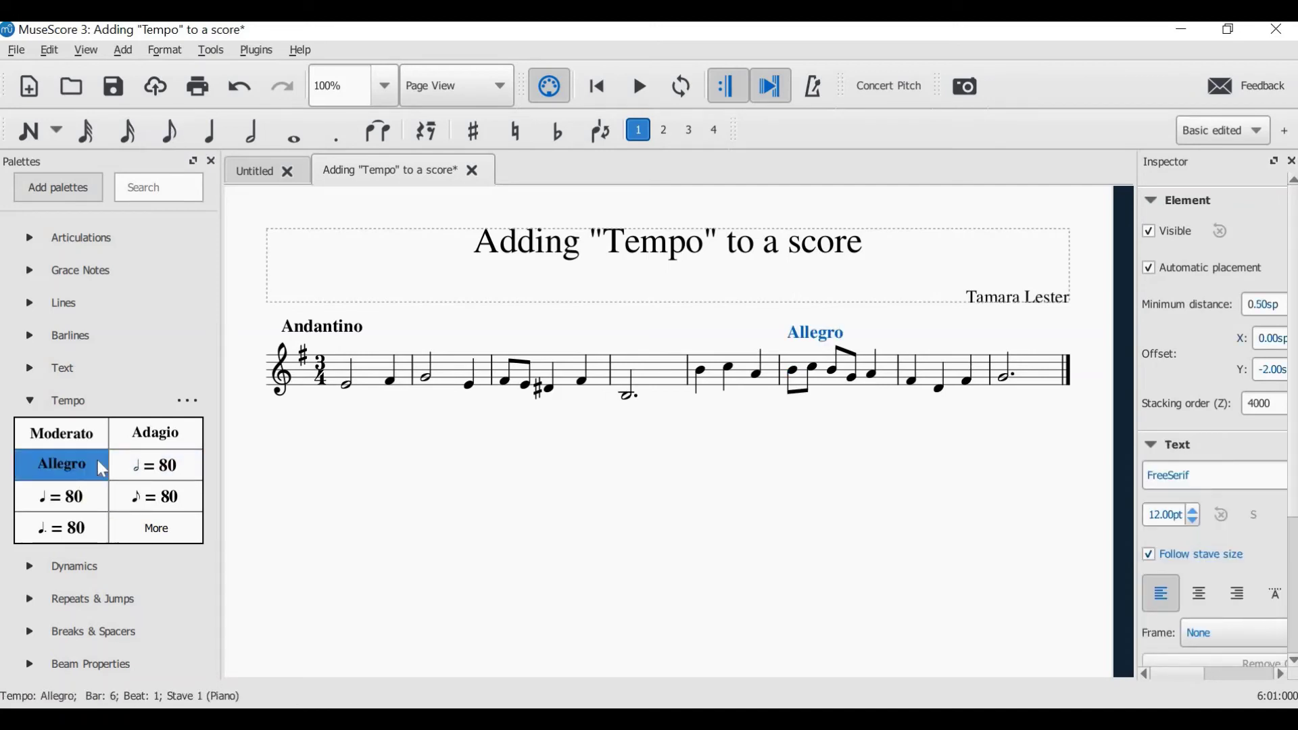
click(801, 530)
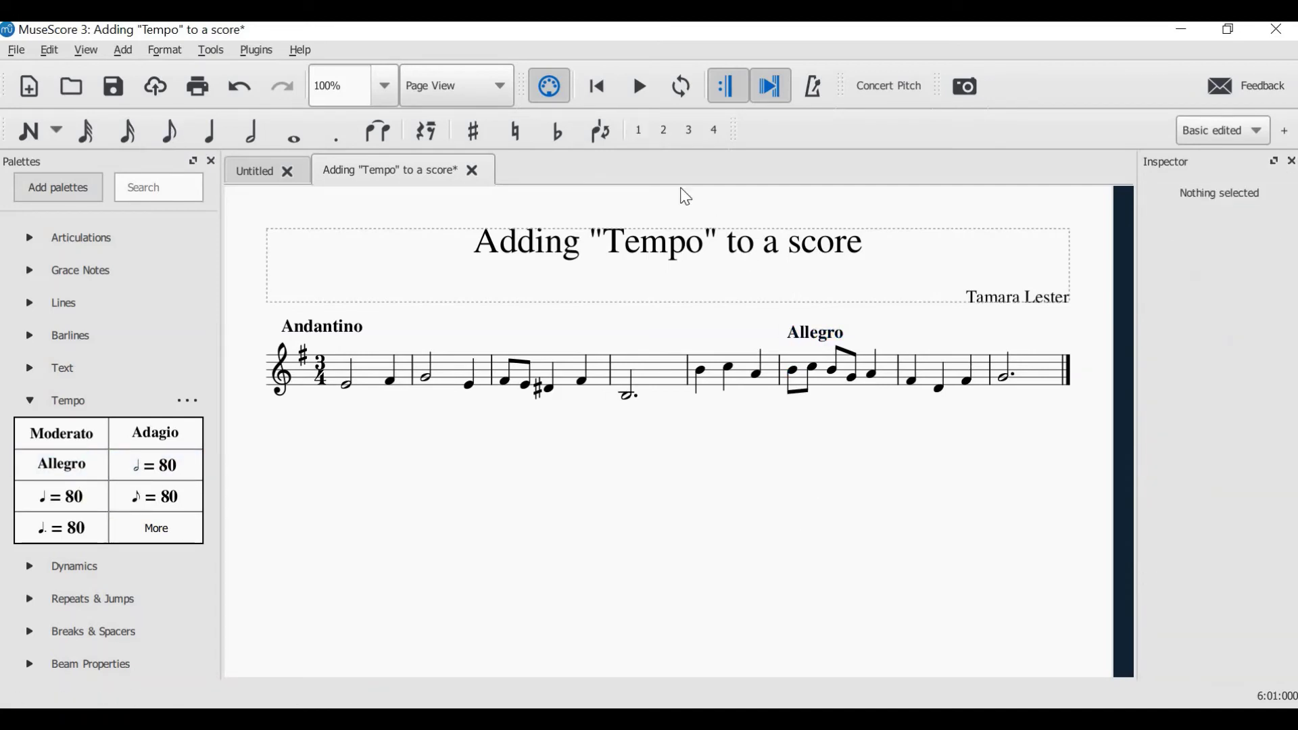
click(598, 87)
click(640, 86)
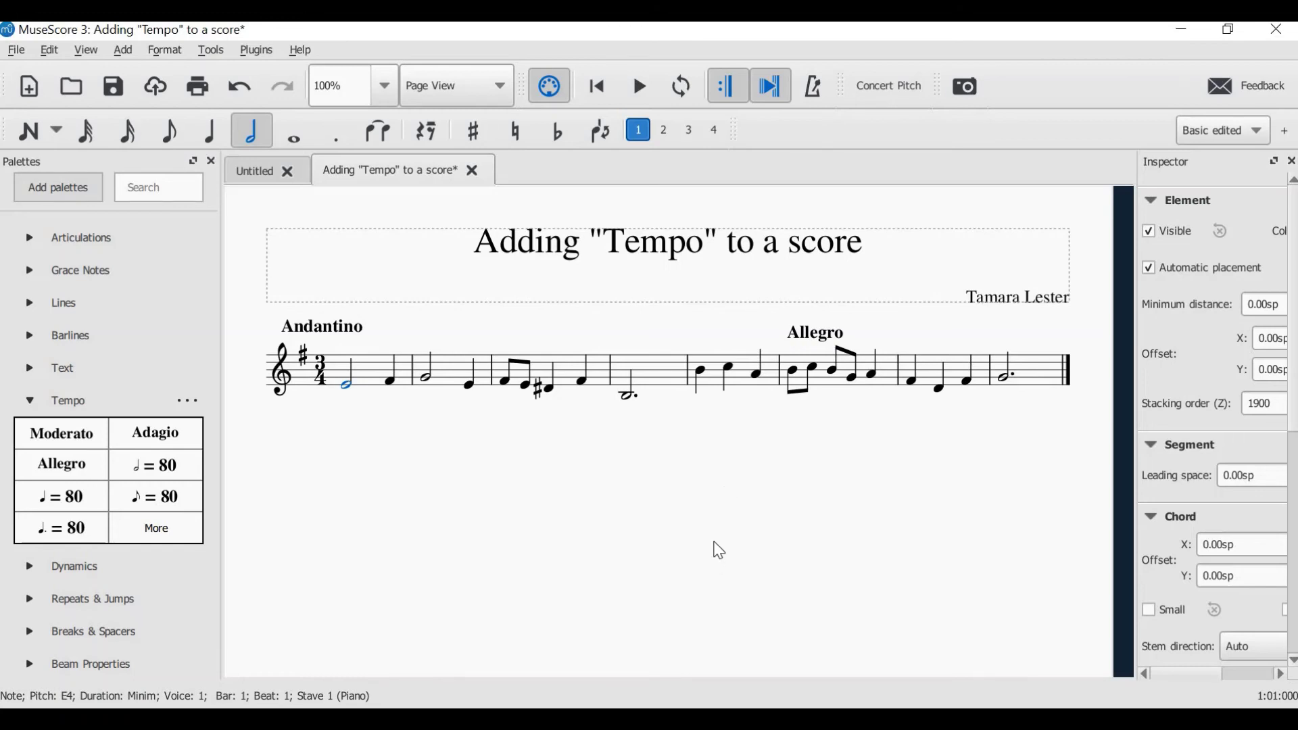
Delete the Allegro text over bar 6 and the Andantino text over bar 1.
click(818, 335)
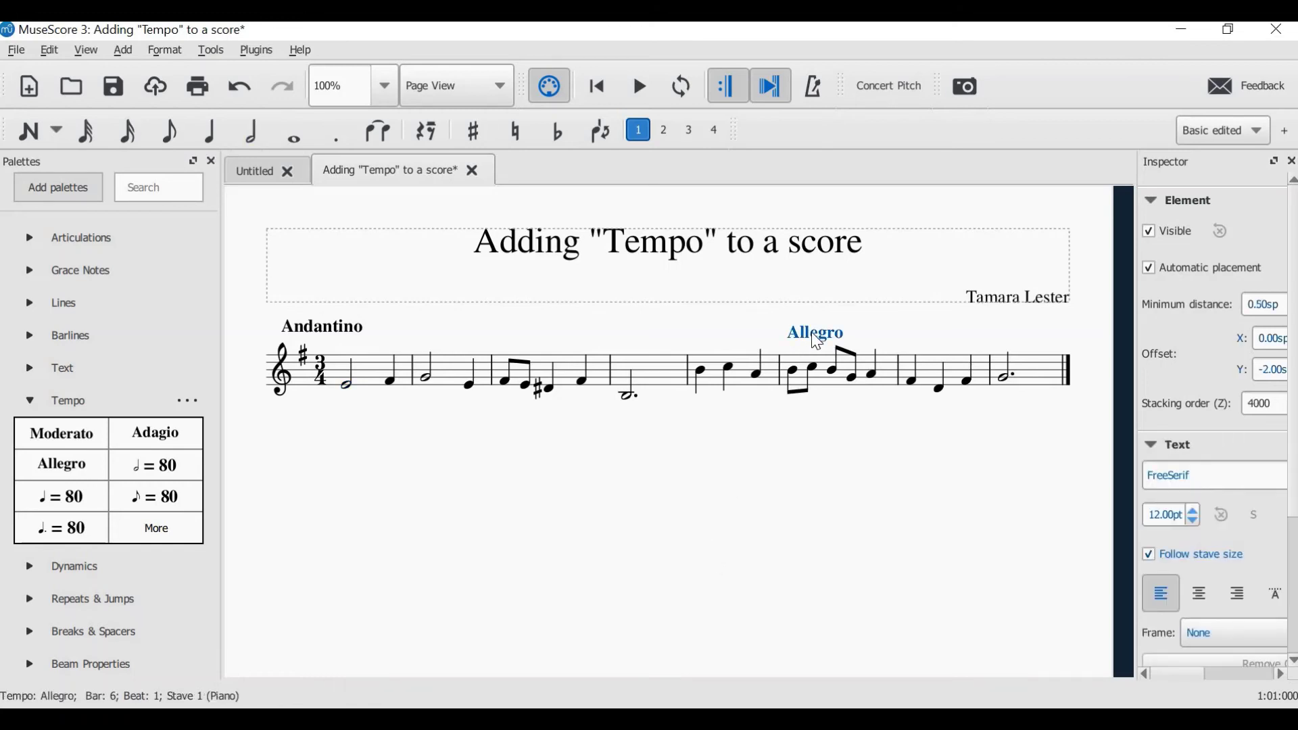
key(Delete)
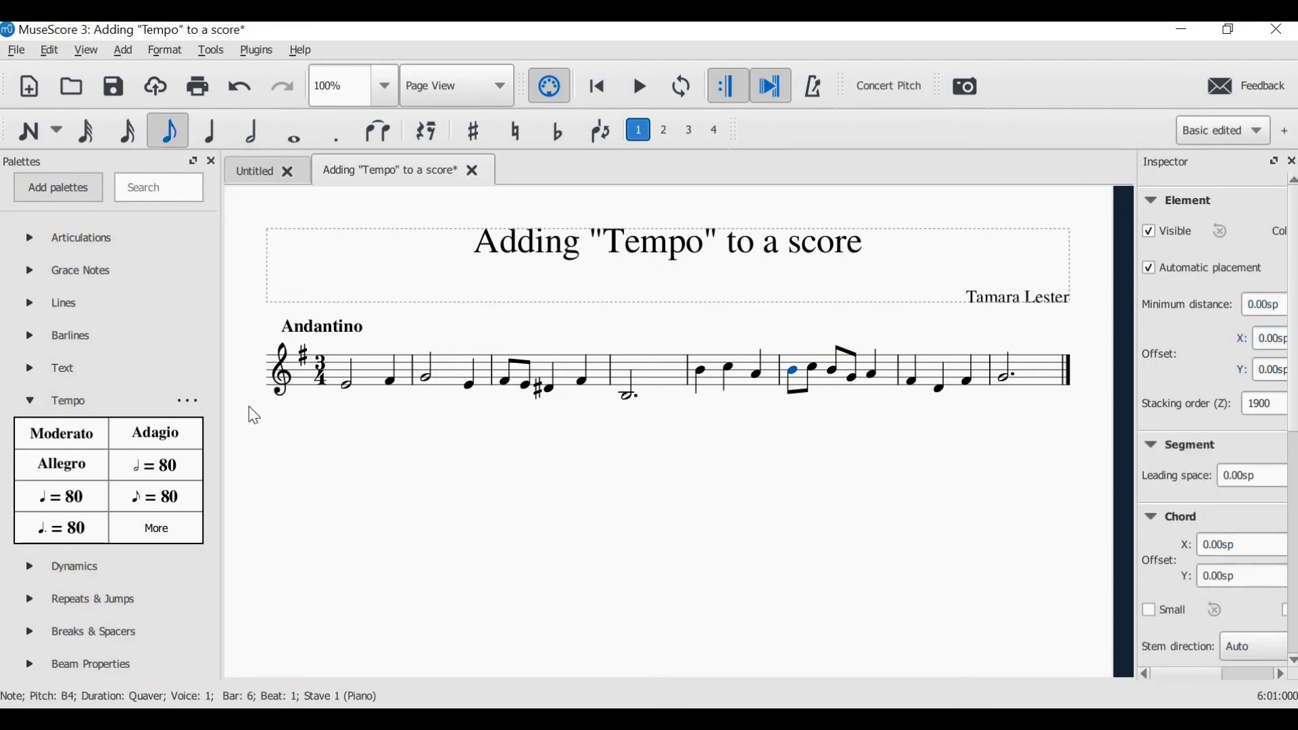
click(333, 331)
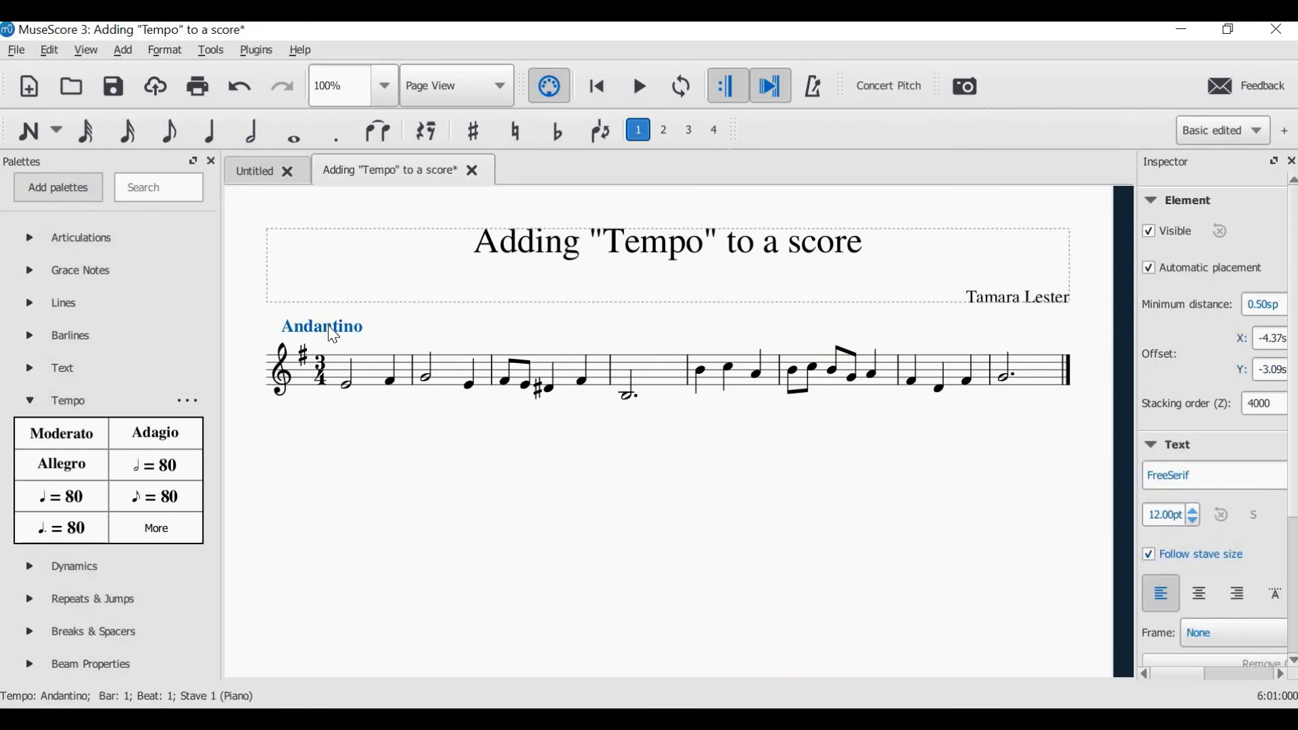
key(Delete)
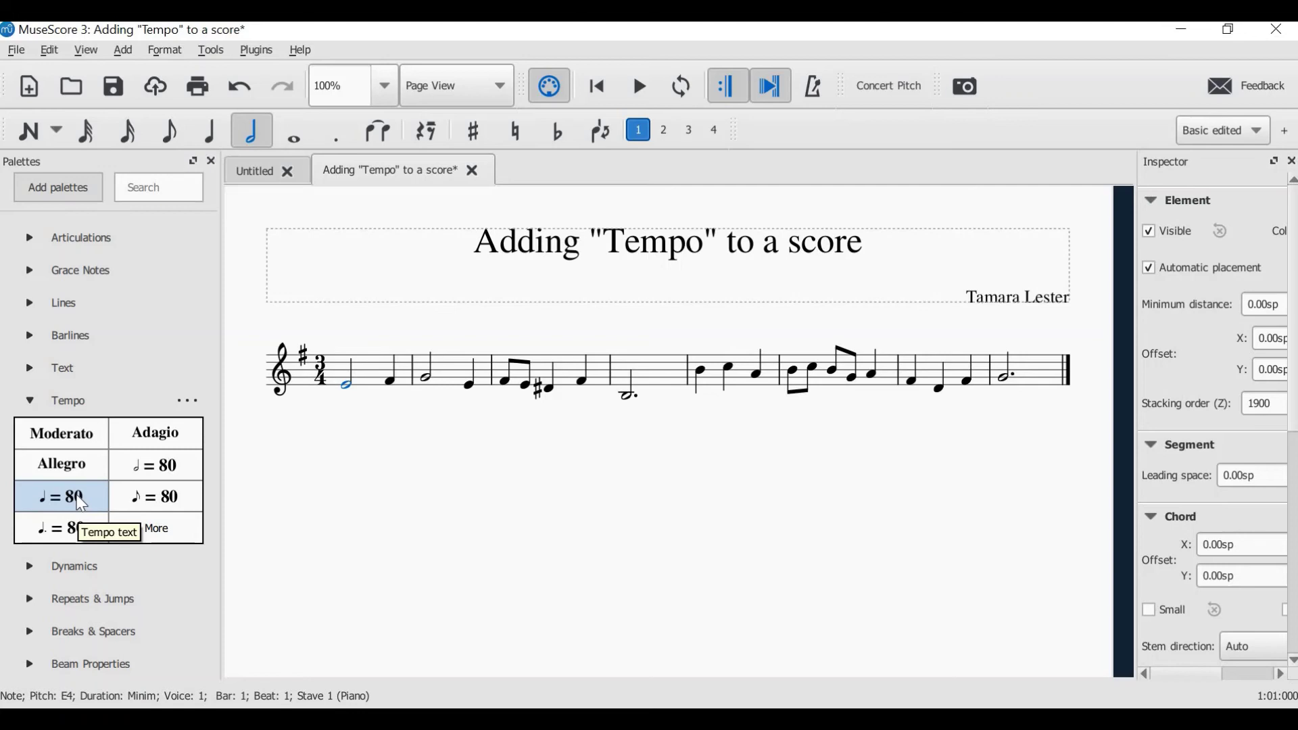
Drop a ♩ = 80 tempo marking on bar 1 and change its value to 100.
drag(79, 504, 342, 384)
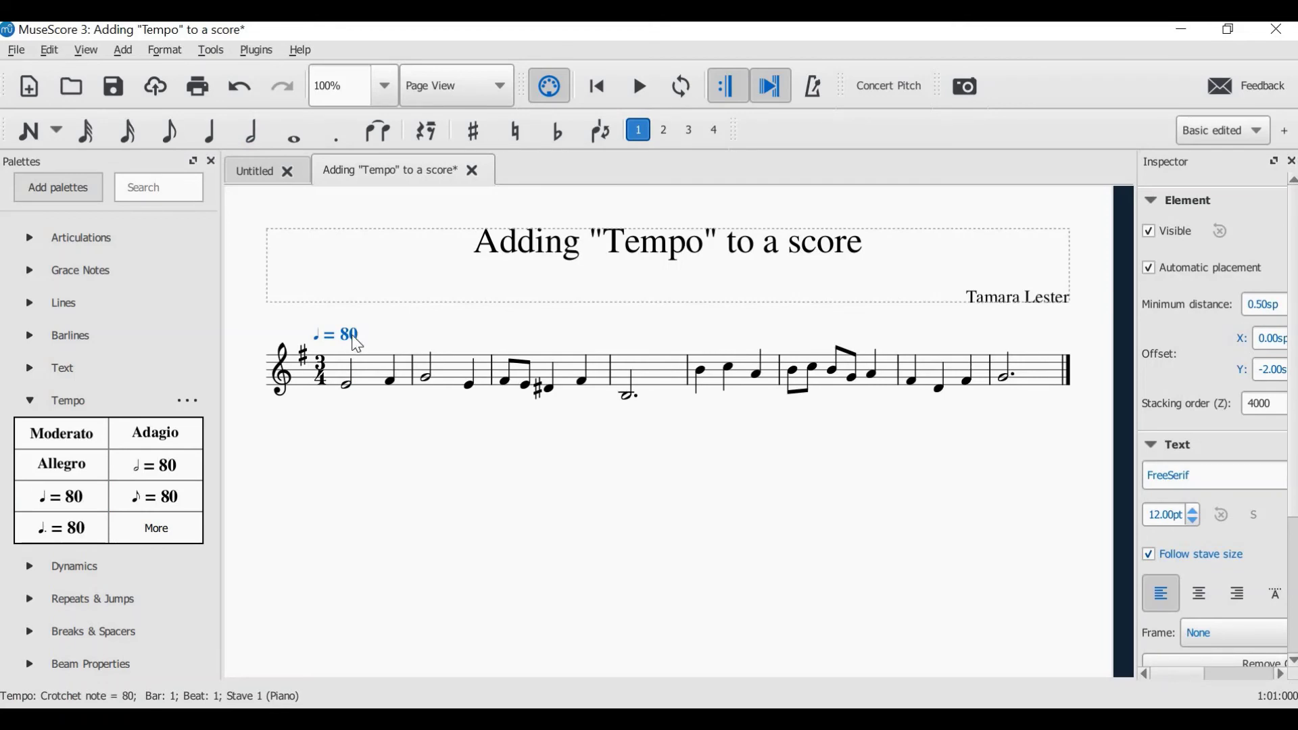
double_click(352, 335)
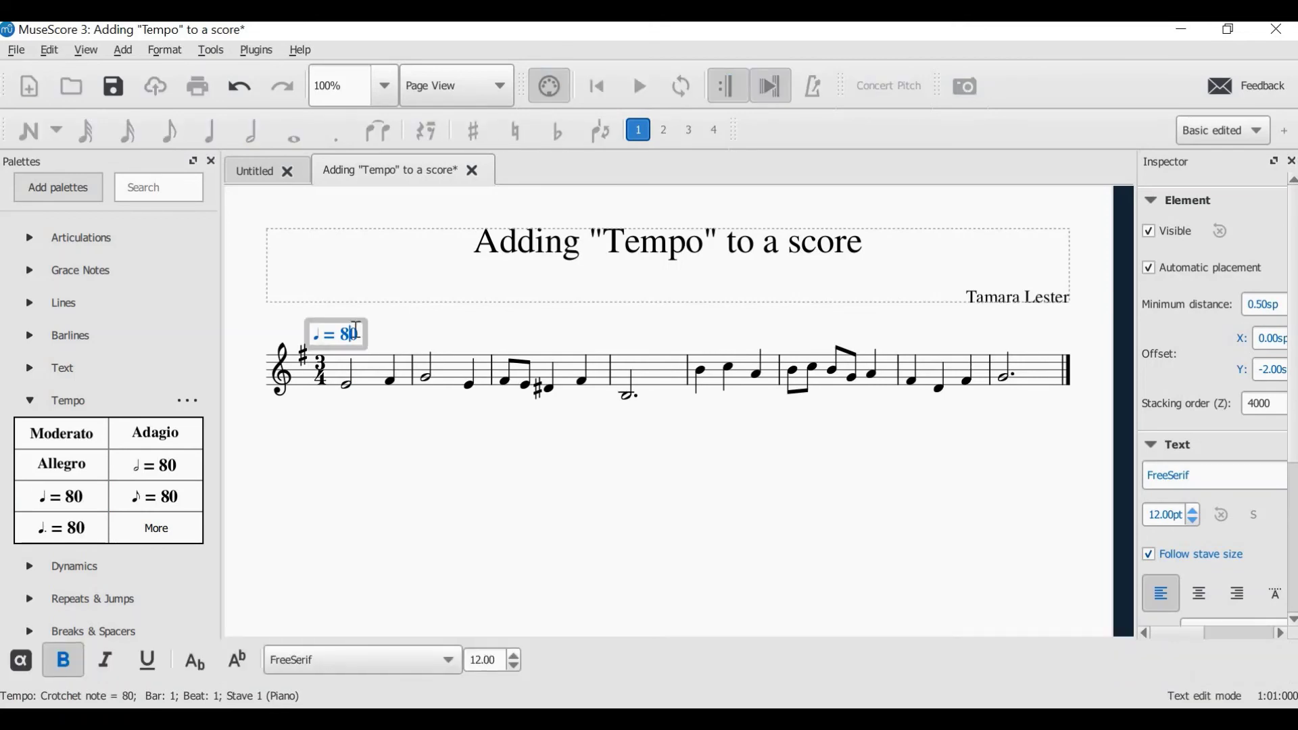
key(BackSpace)
text(1000)
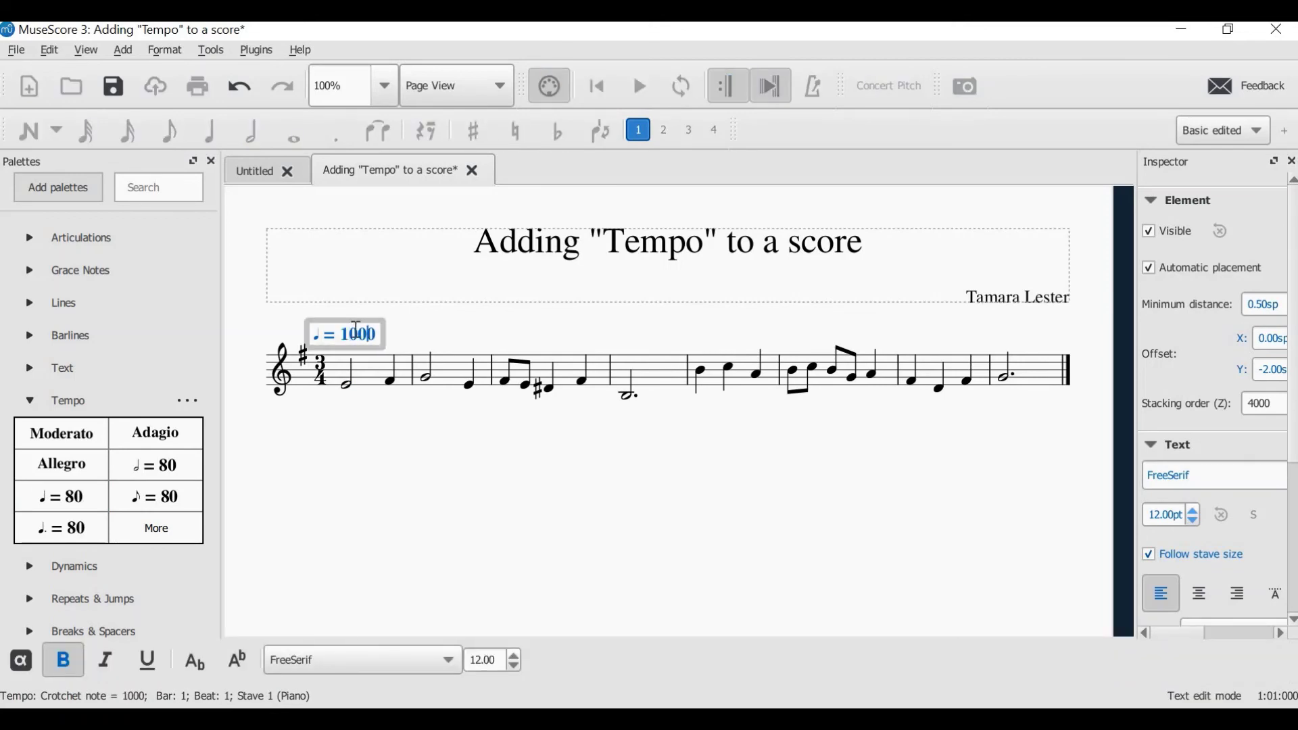
key(BackSpace)
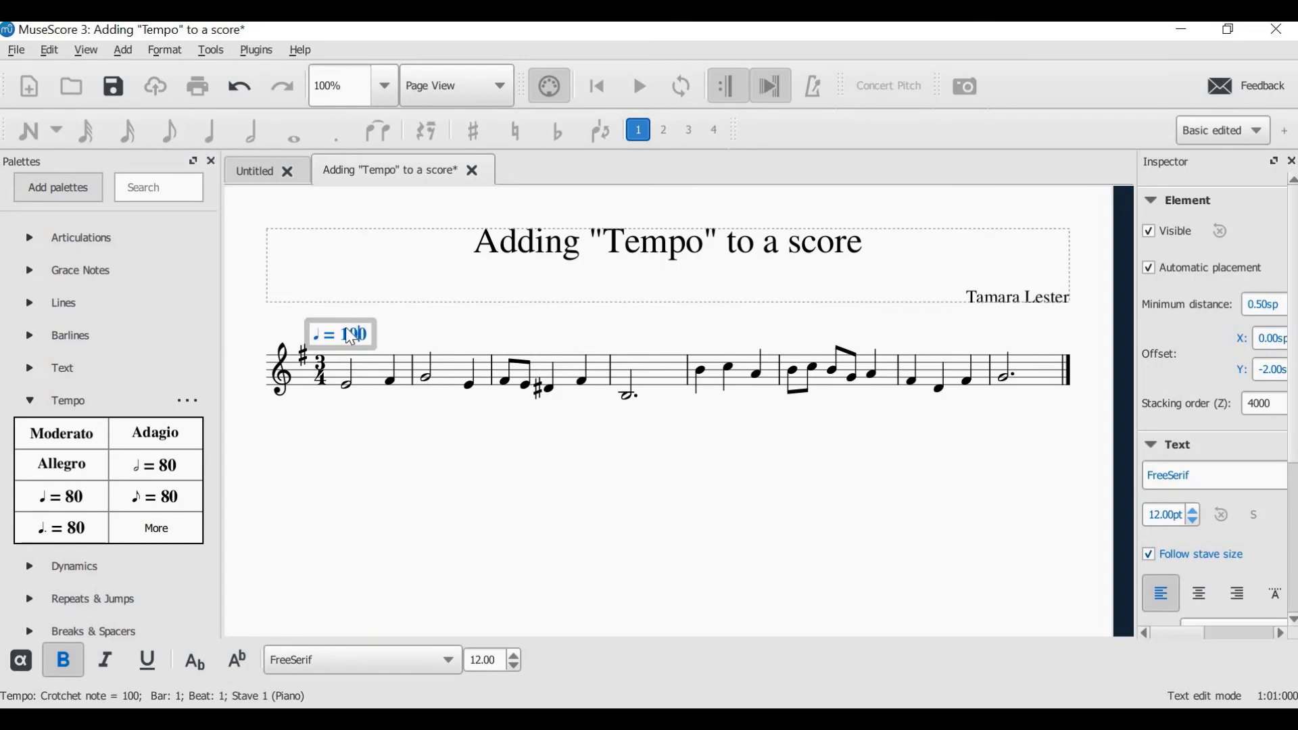
click(392, 434)
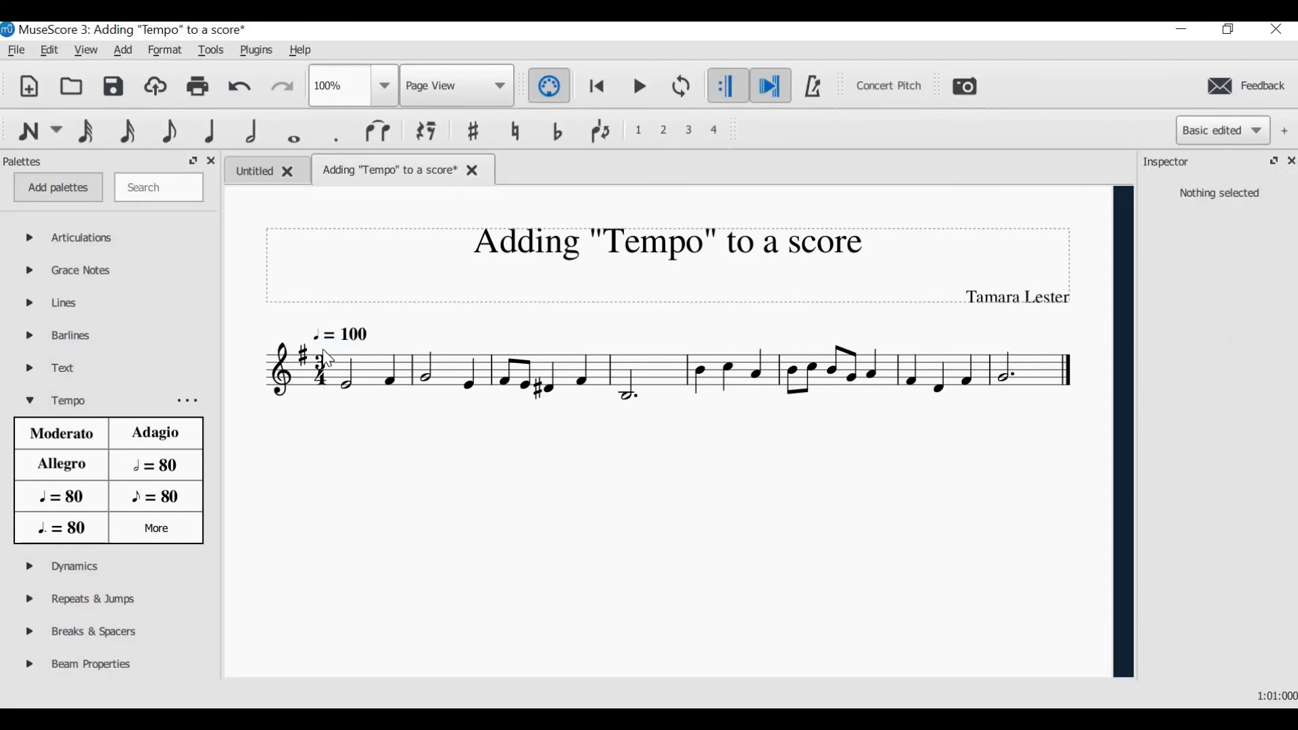
Type Moderato before the note symbol and drag the marking left above the staff start.
double_click(316, 335)
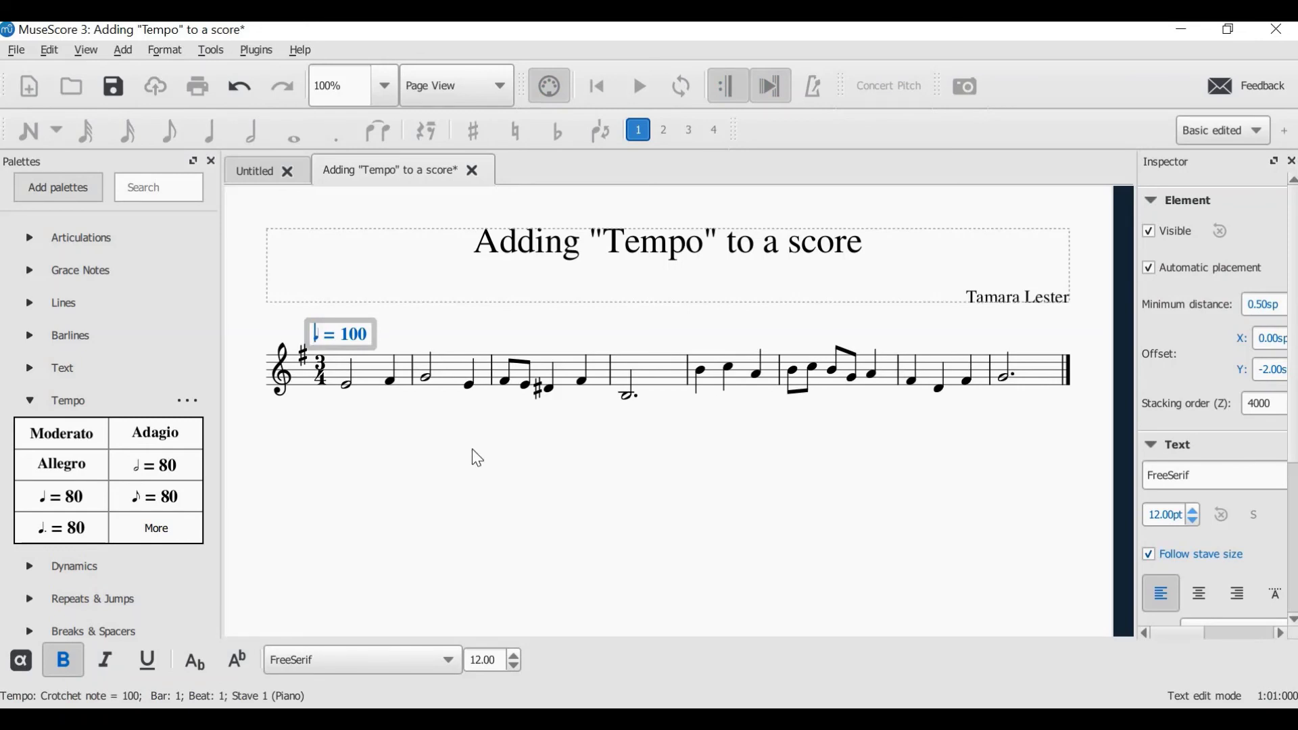
text(Moderato)
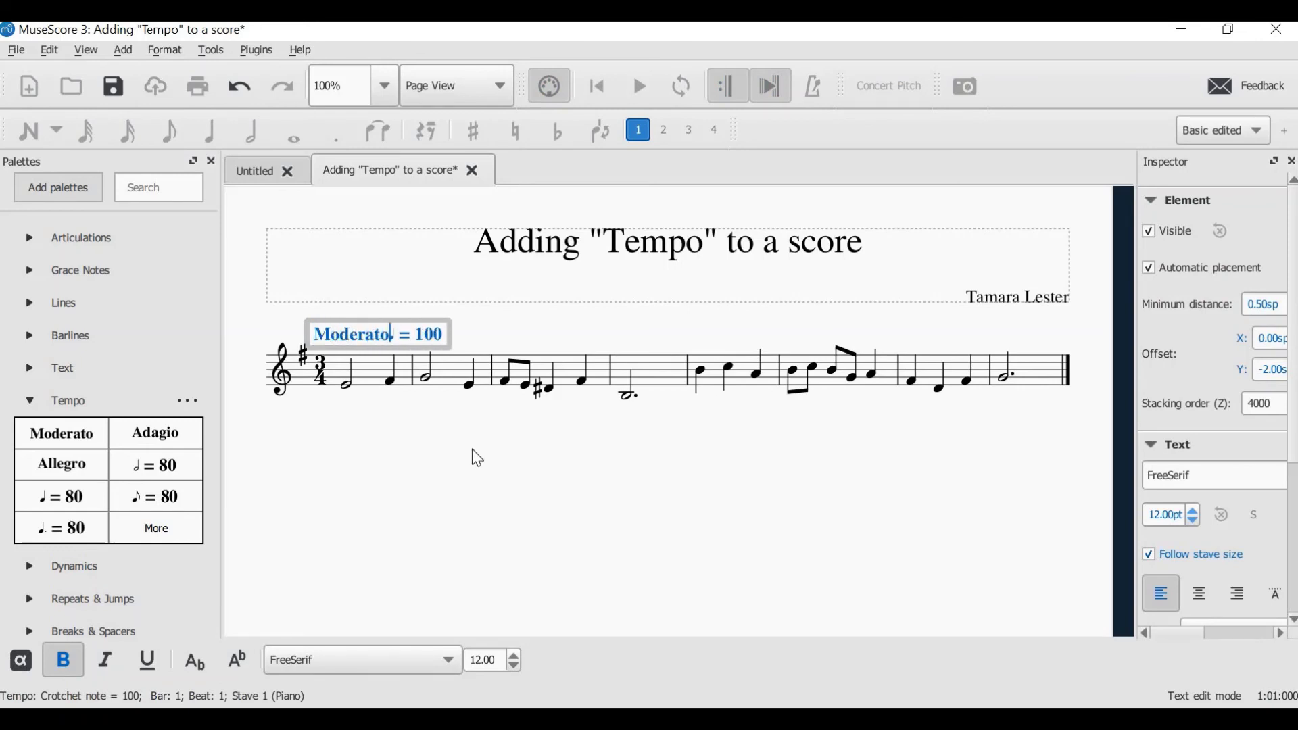
click(432, 459)
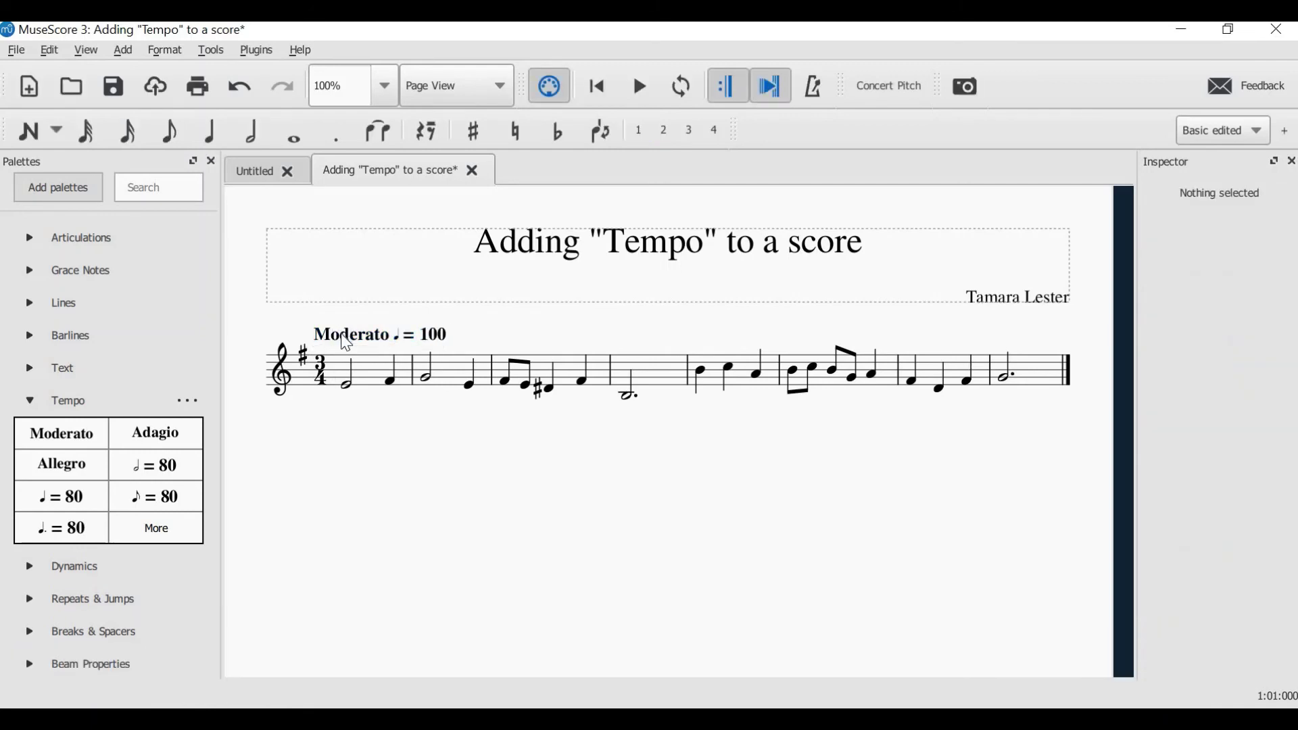
drag(332, 338, 284, 346)
key(Escape)
click(338, 331)
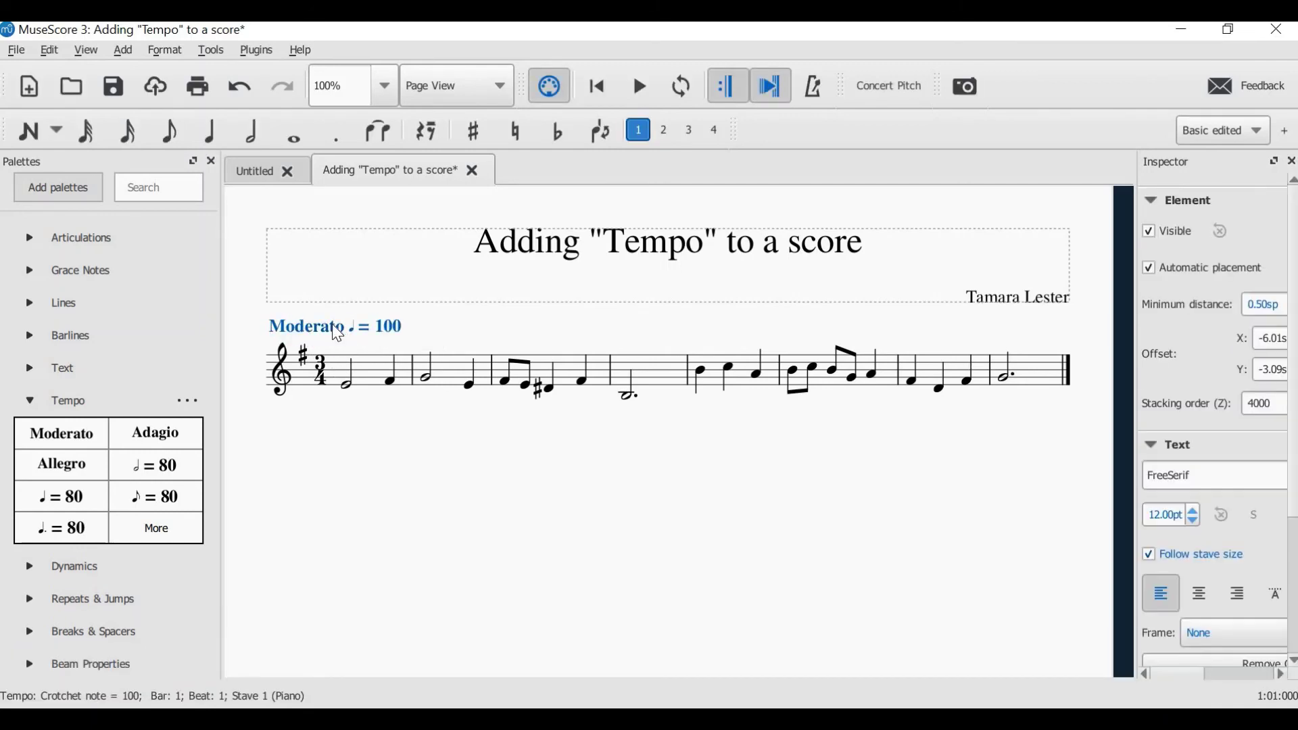
right_click(338, 332)
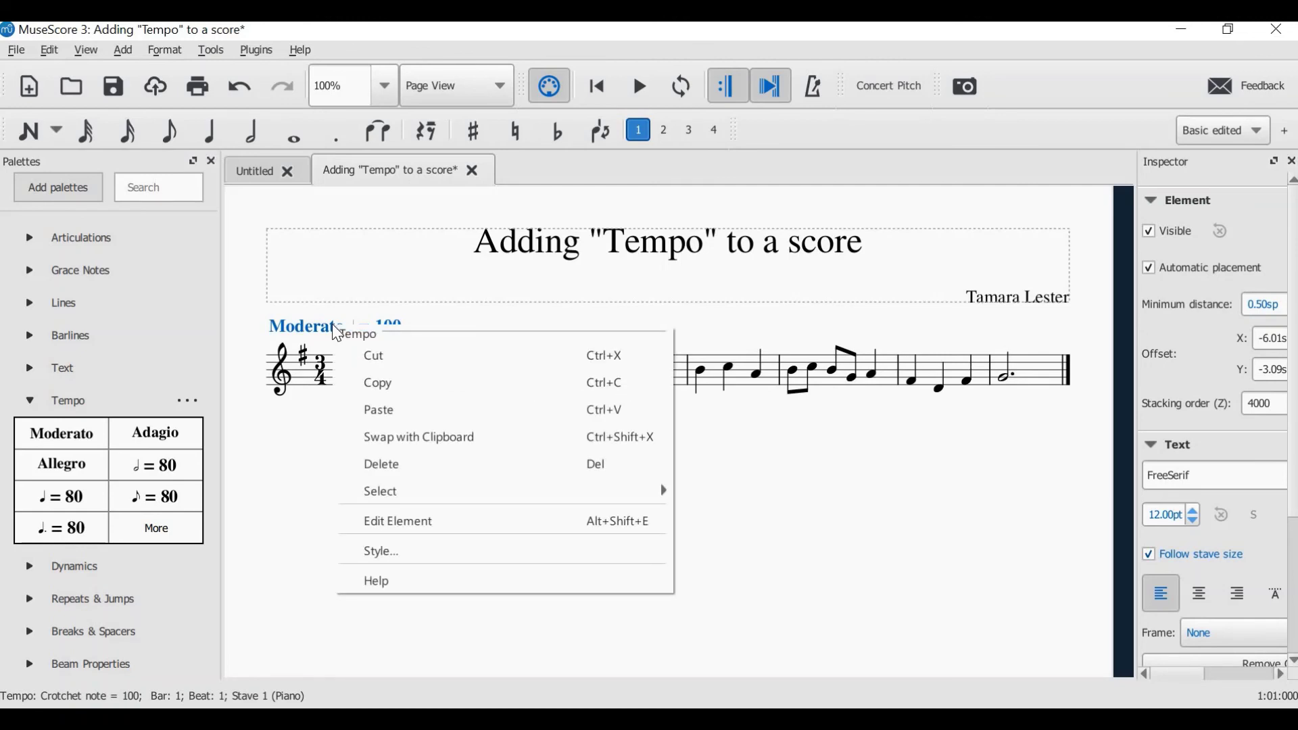
click(390, 526)
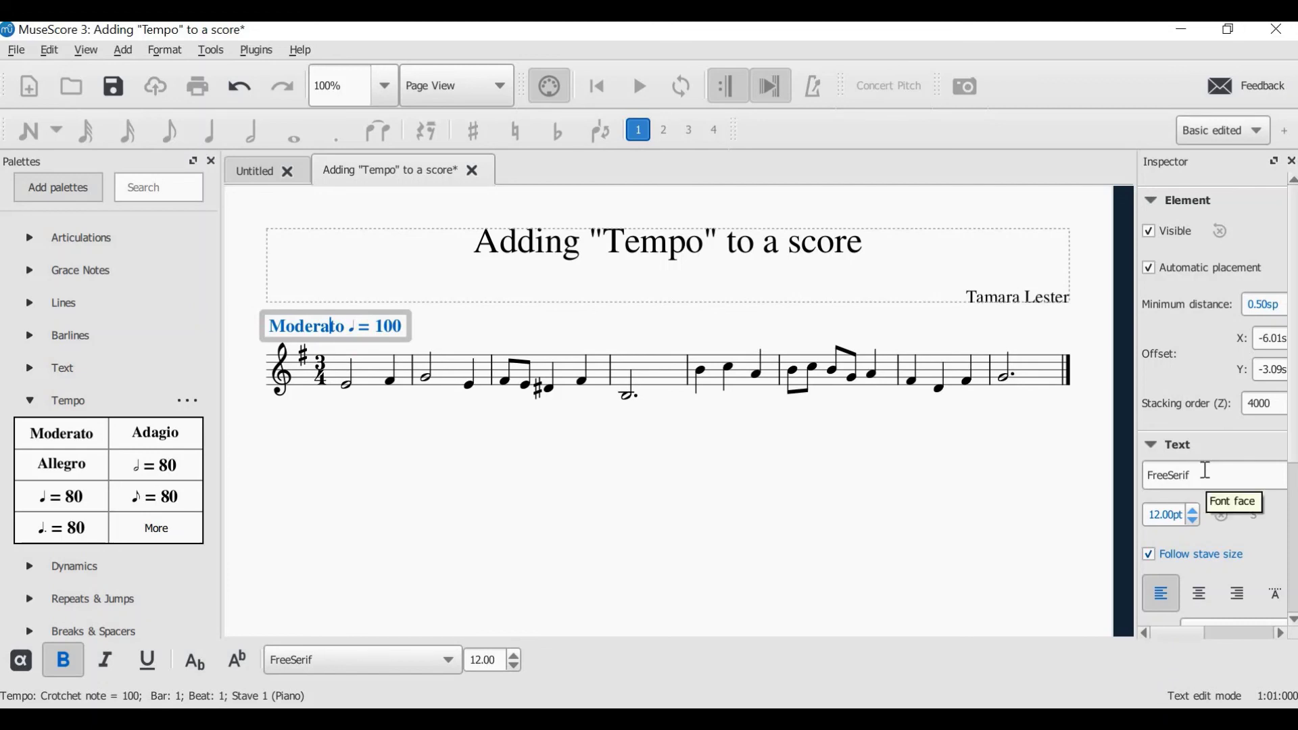
scroll(1203, 460, down, 2)
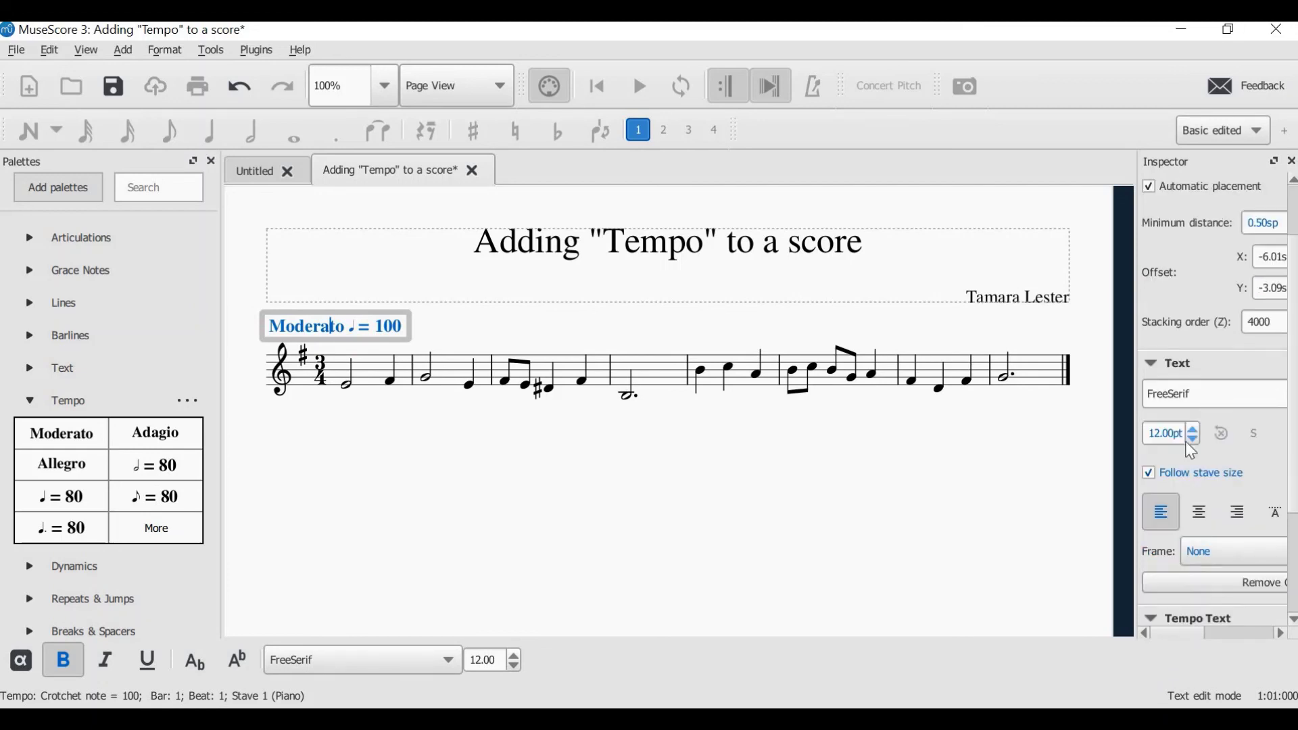
scroll(1218, 451, down, 2)
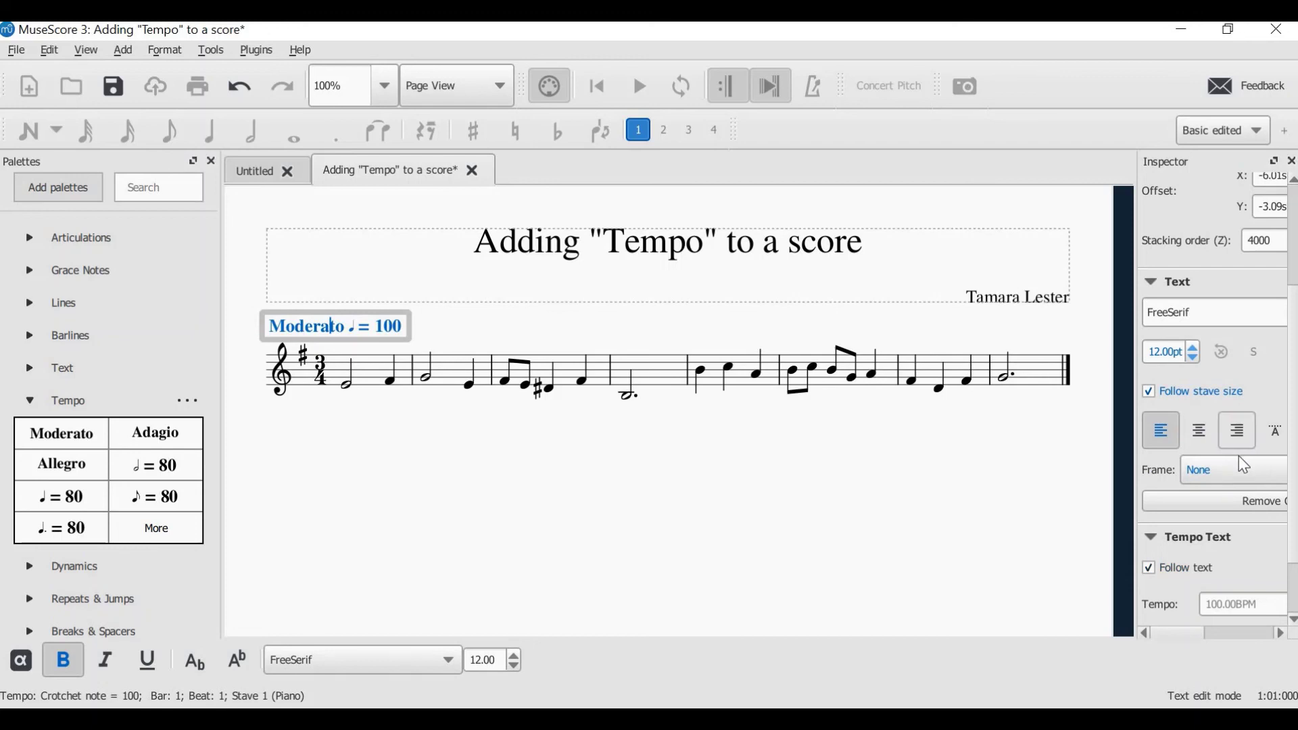
click(1237, 470)
click(1207, 501)
scroll(1256, 473, up, 2)
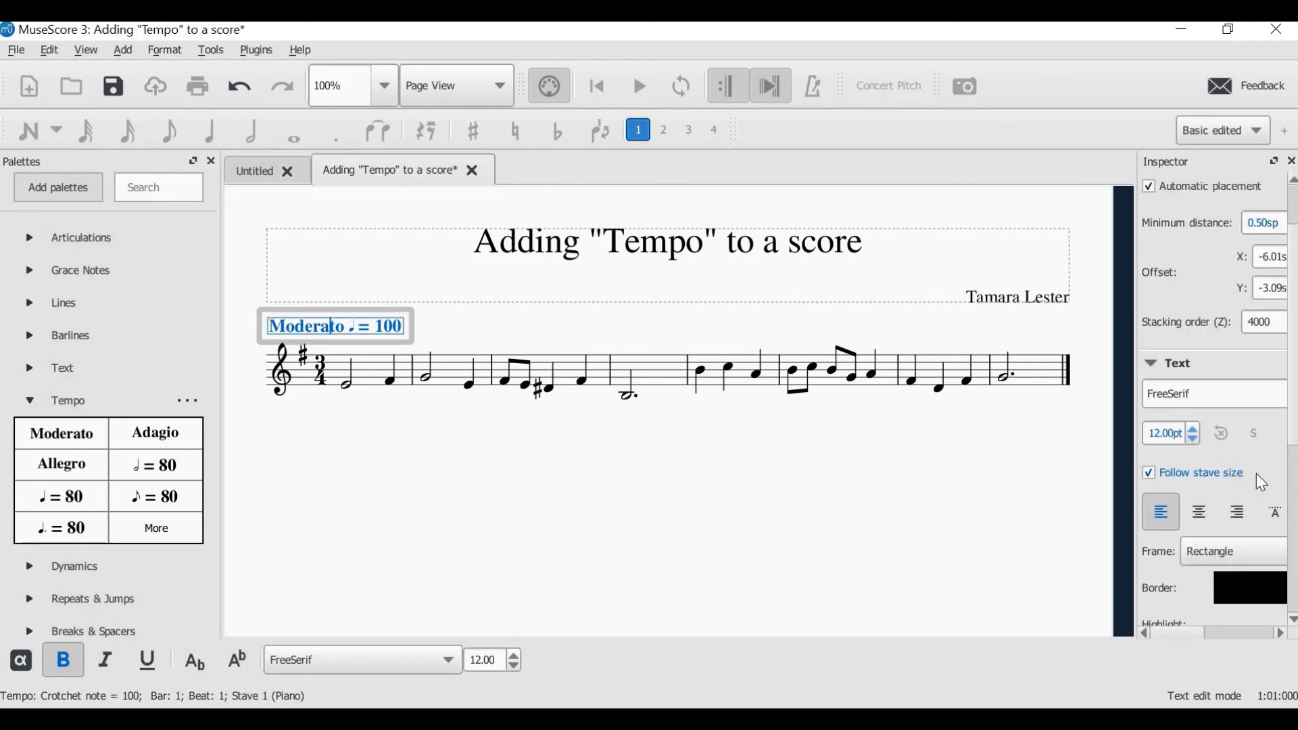
scroll(1293, 438, down, 4)
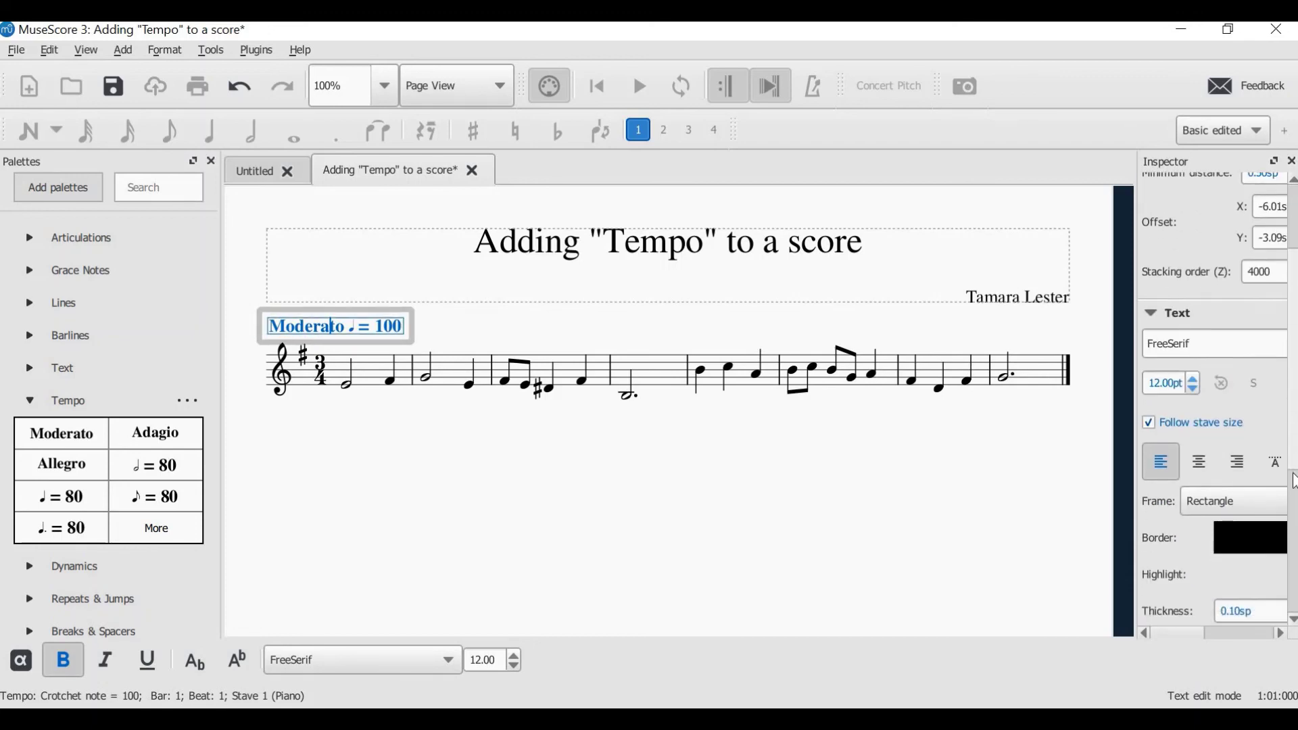
scroll(1293, 548, down, 6)
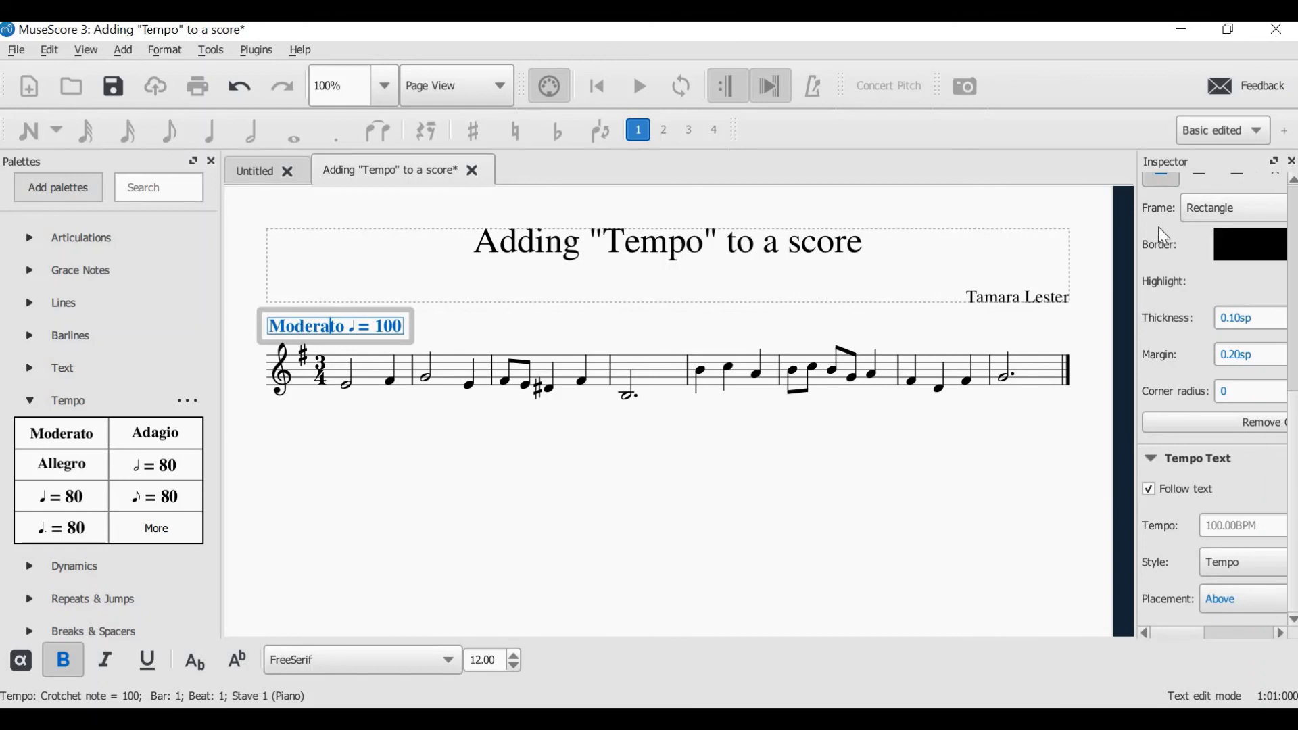
click(481, 500)
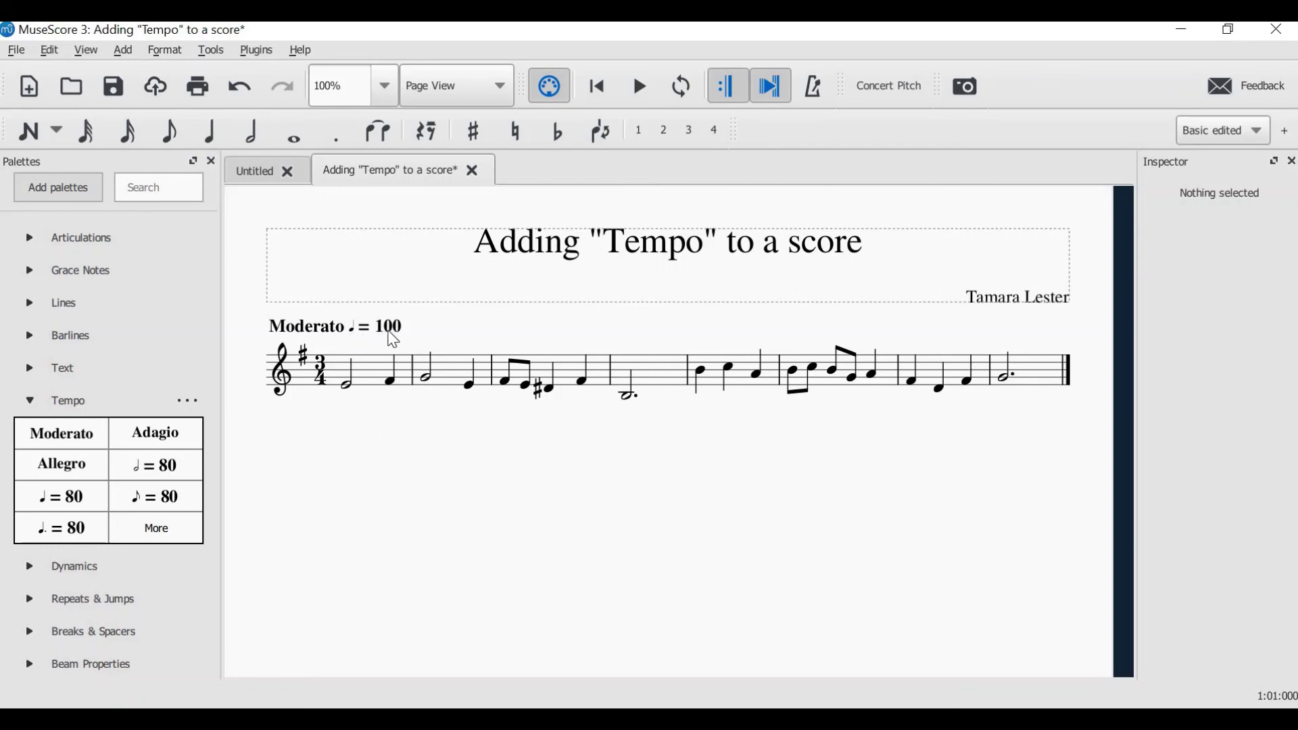
click(599, 87)
key(space)
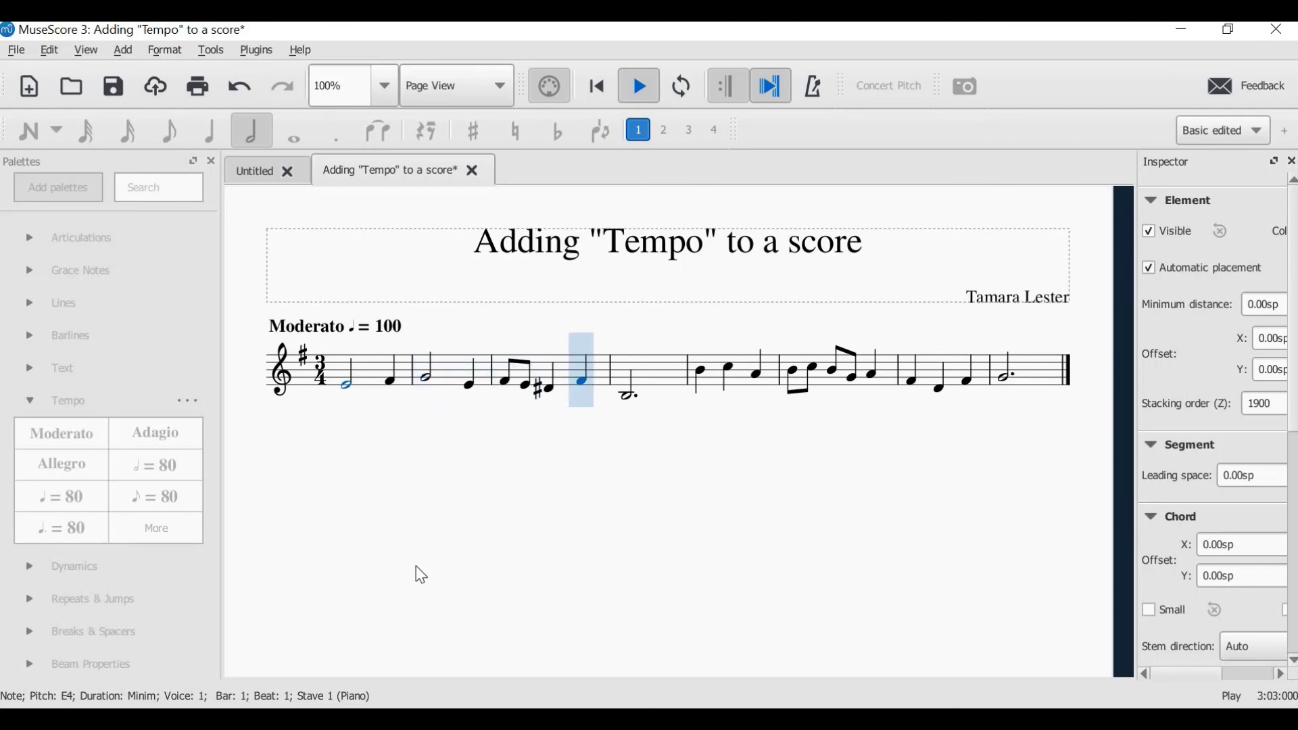
click(652, 94)
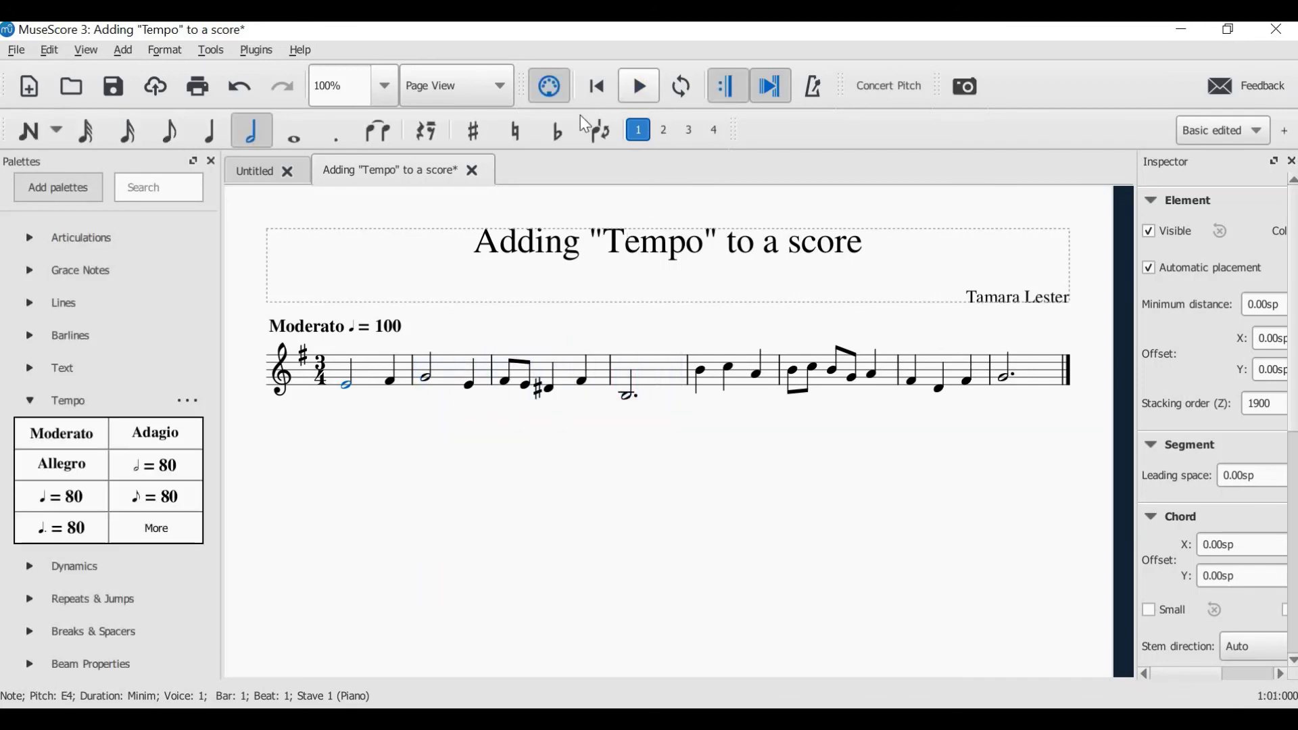